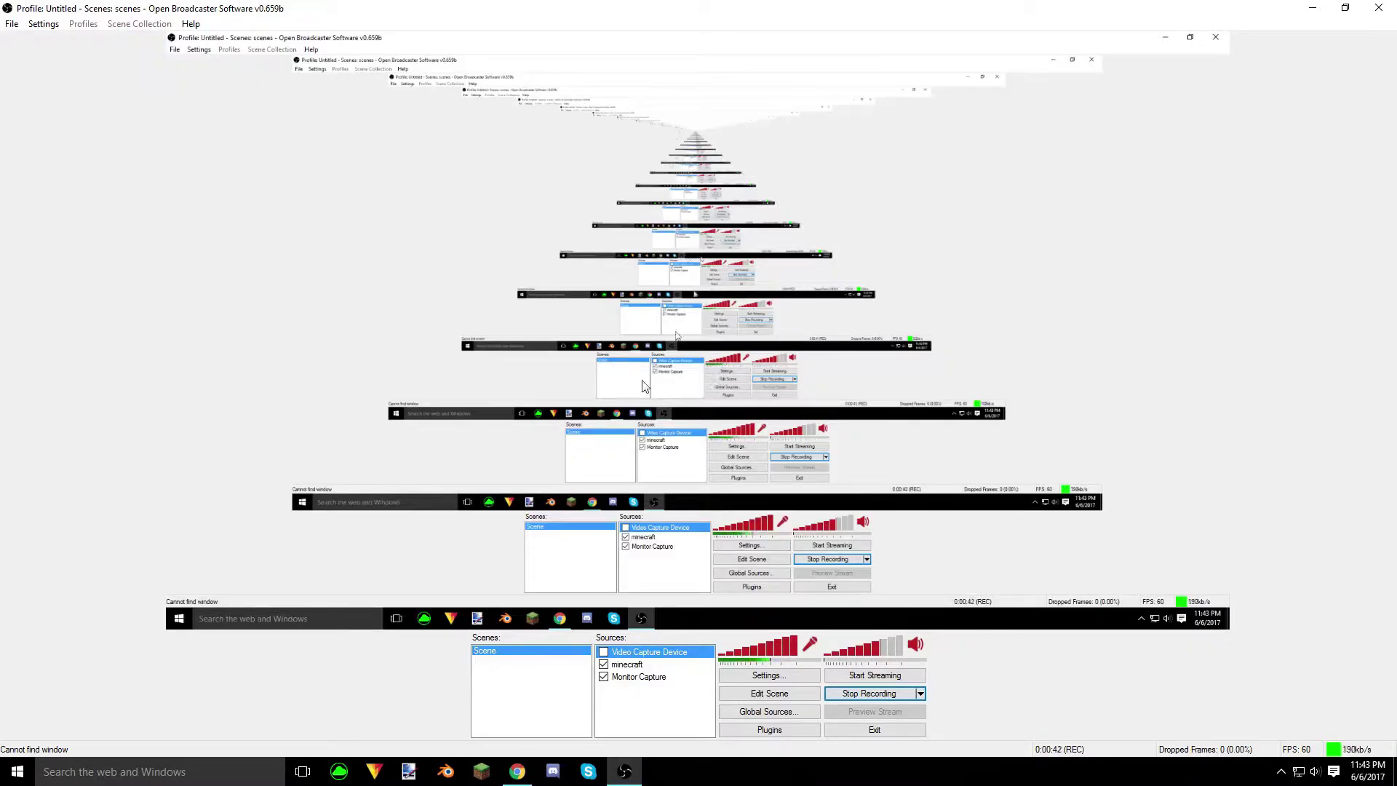
- Open the Settings window on its General page, showing language English and profile Untitled
{"action": "left_click", "coordinate": [783, 684]}
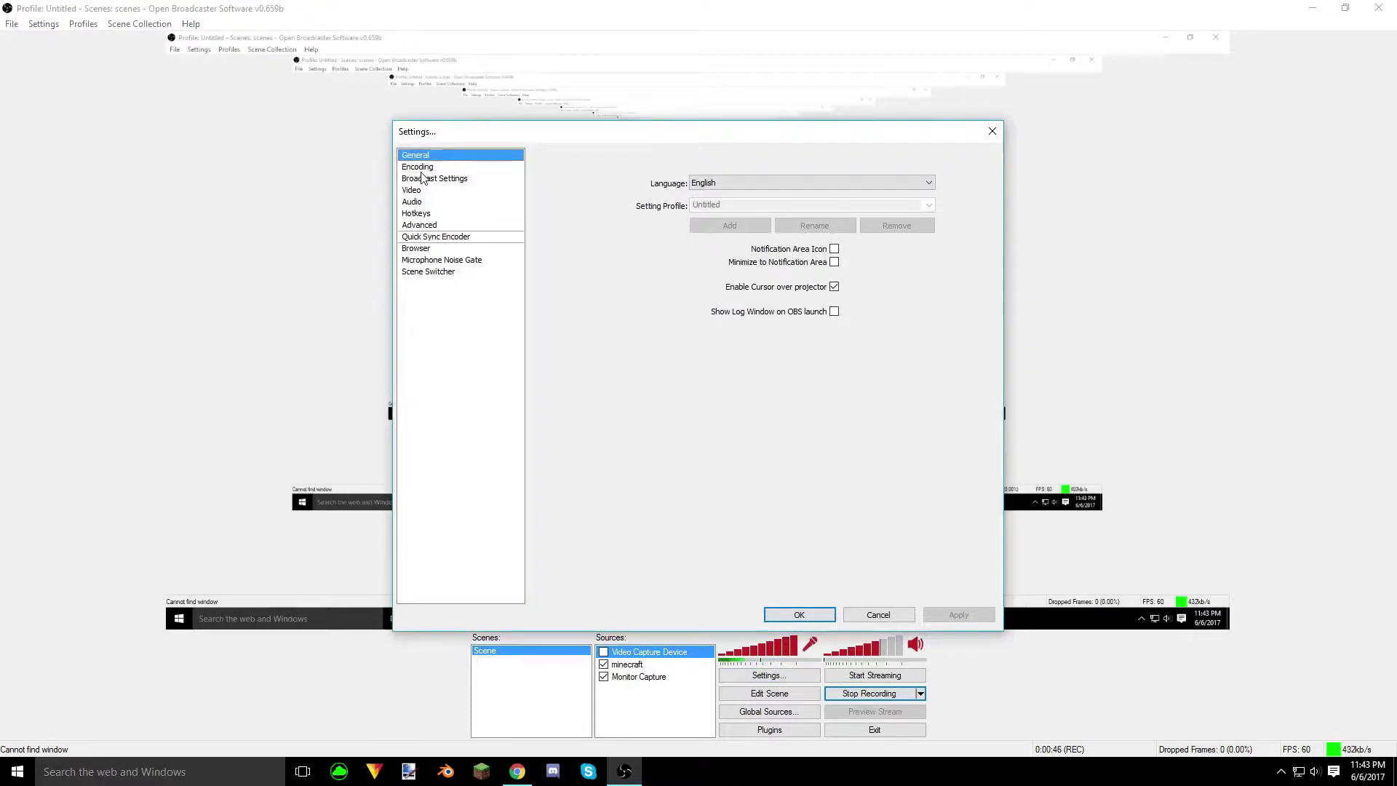
- Review the Encoding page: x264 video with max bitrate 1000 and AAC audio at 128
{"action": "left_click", "coordinate": [422, 168]}
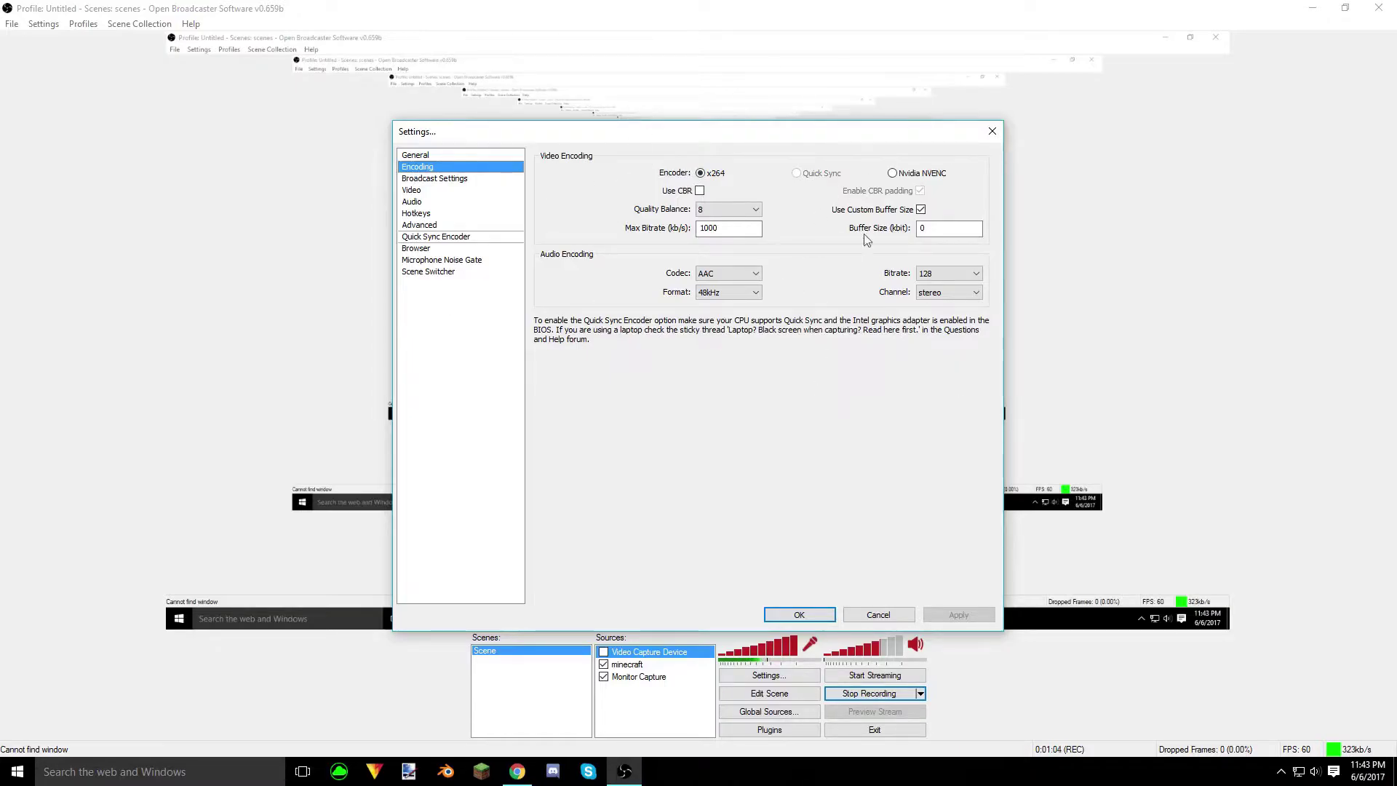
{"action": "mouse_move", "coordinate": [760, 211]}
- Check Broadcast Settings, leaving Mode on Live Stream and Streaming Service on Custom
{"action": "left_click", "coordinate": [431, 179]}
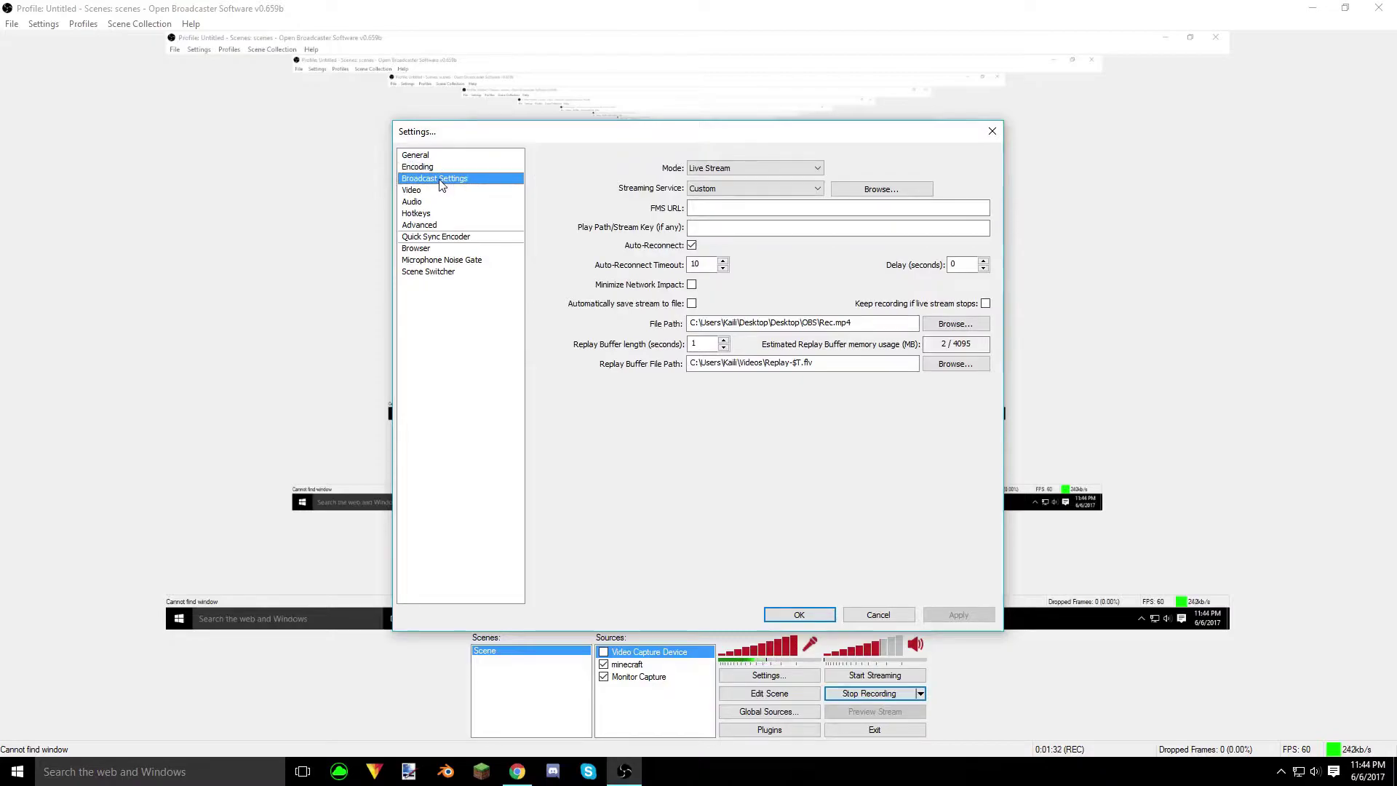
{"action": "left_click", "coordinate": [747, 169]}
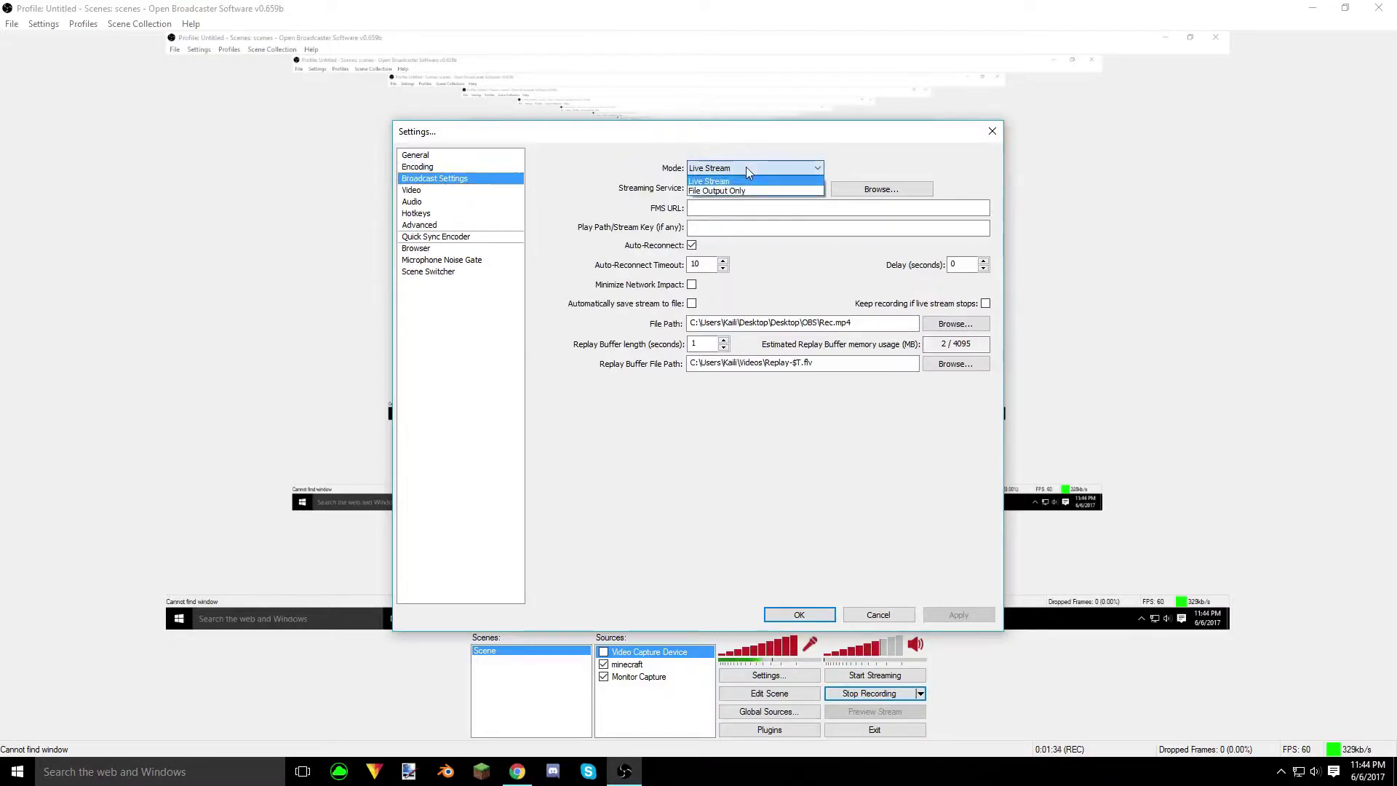
{"action": "left_click", "coordinate": [736, 174]}
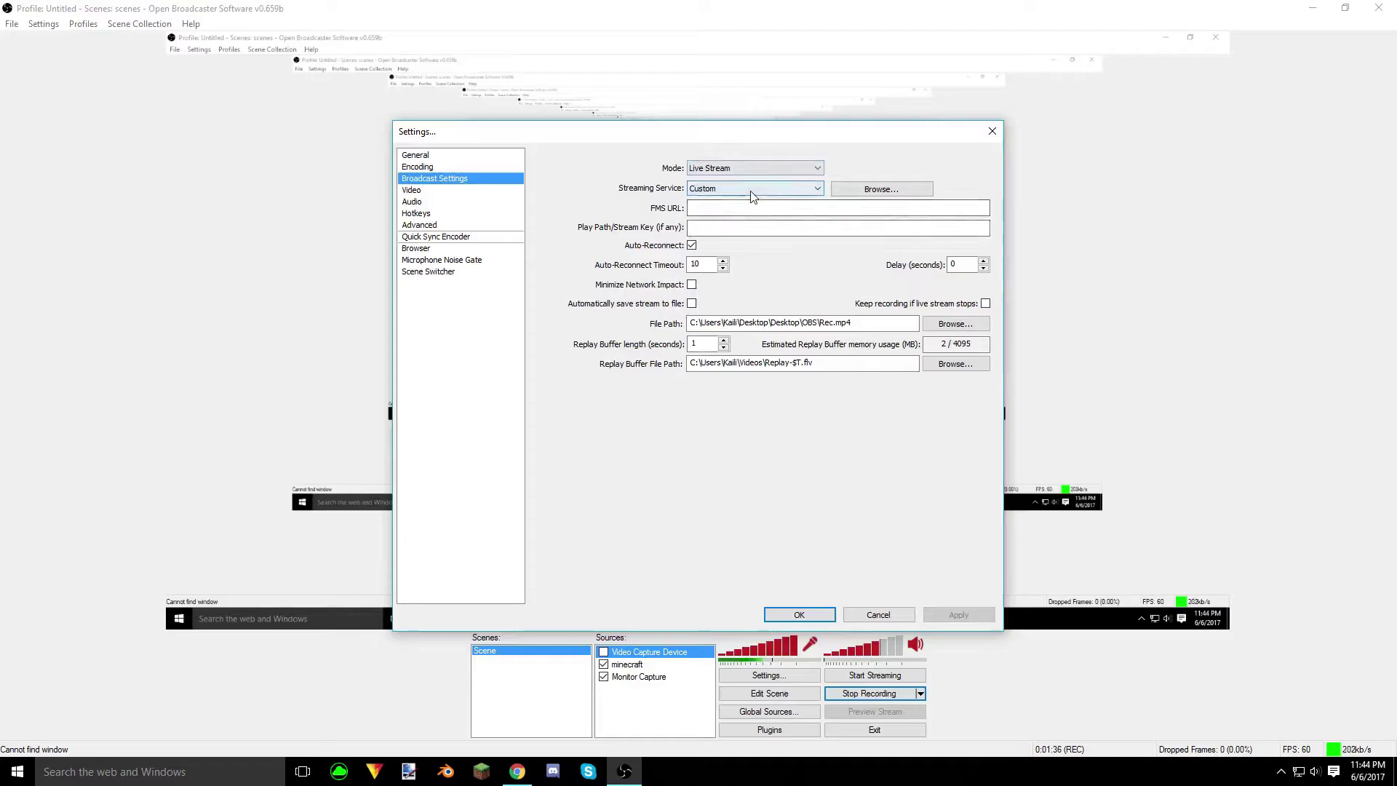
{"action": "left_click", "coordinate": [737, 190]}
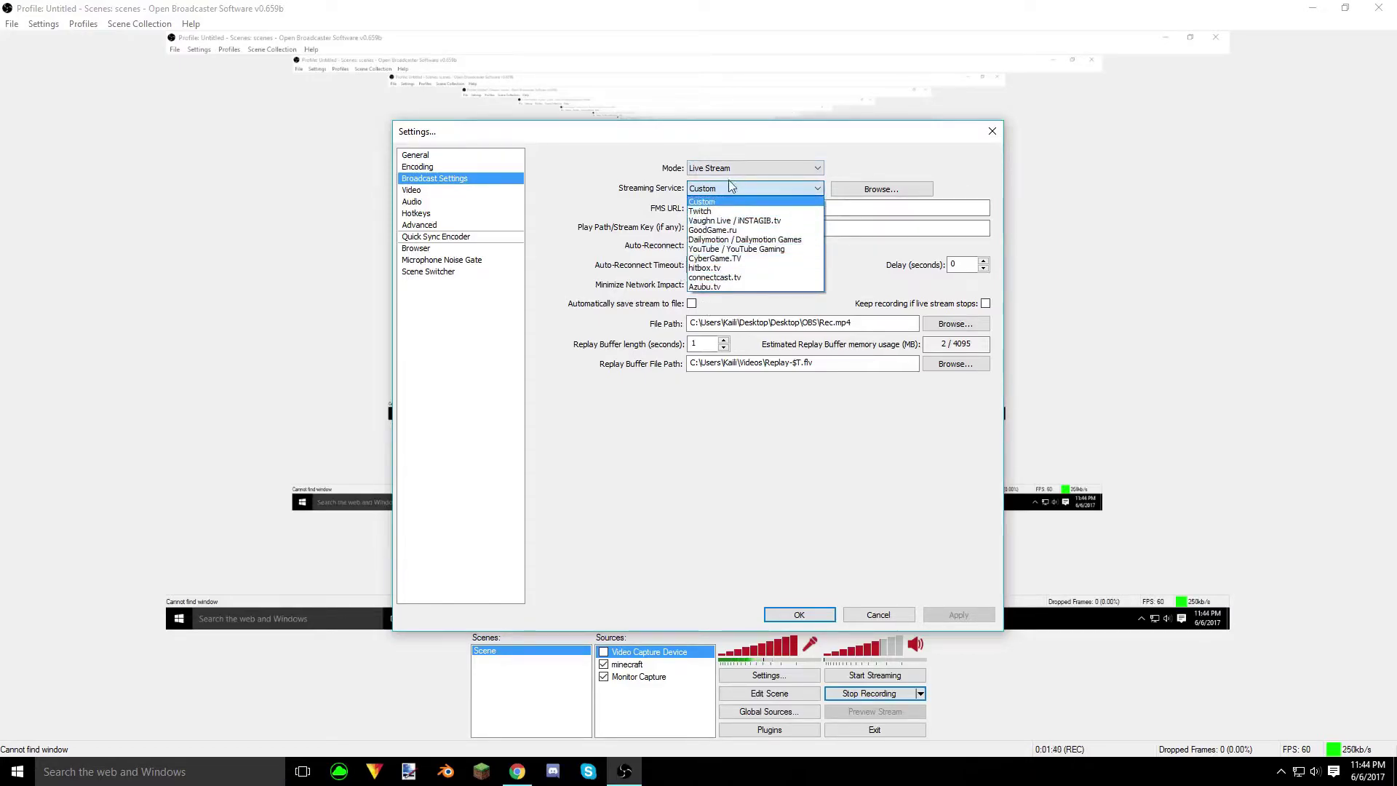
{"action": "left_click", "coordinate": [728, 182]}
{"action": "left_click", "coordinate": [866, 208]}
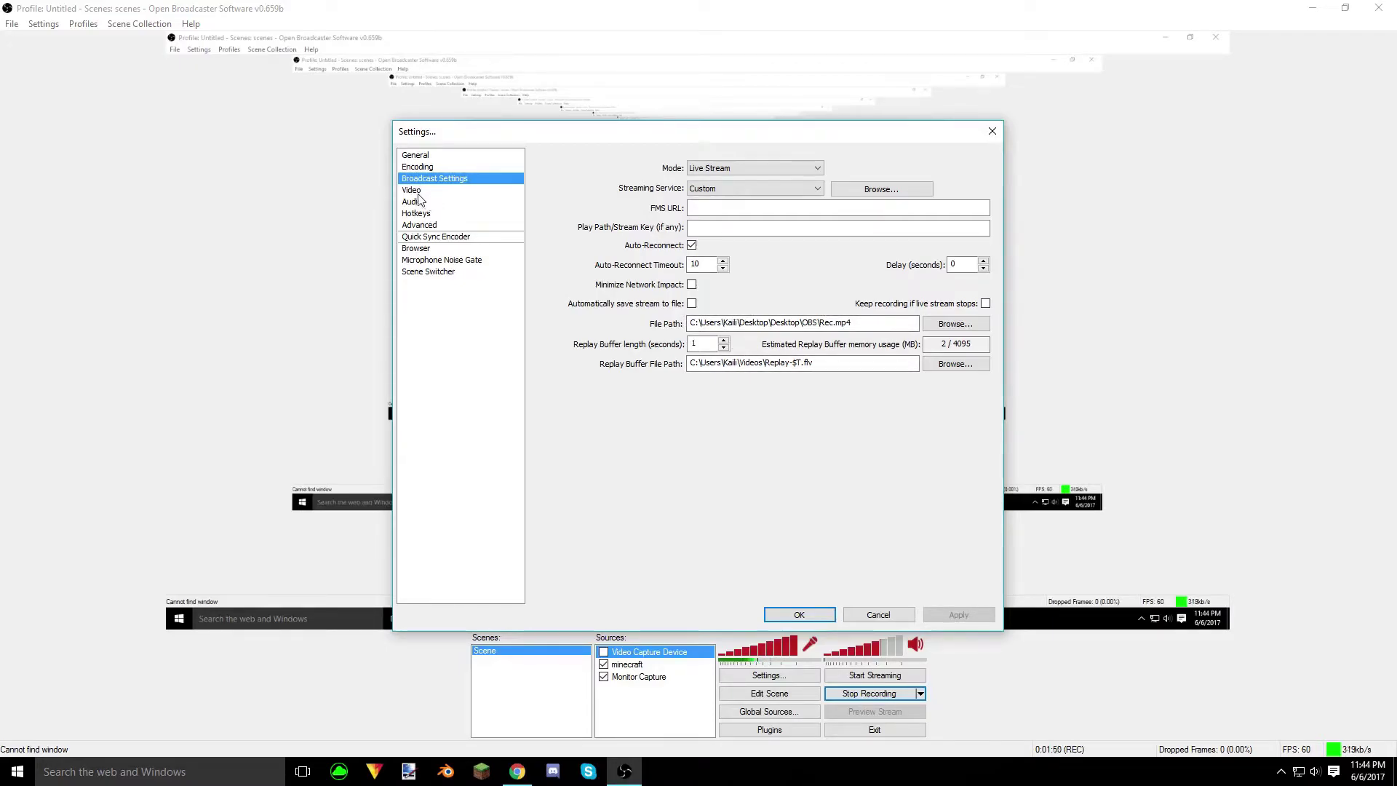
{"action": "left_click", "coordinate": [445, 167]}
- Review the Video page (GTX 960, 1920x1080, 60 FPS), keeping Resolution Downscale at None
{"action": "left_click", "coordinate": [437, 155]}
{"action": "left_click", "coordinate": [435, 179]}
{"action": "left_click", "coordinate": [406, 191]}
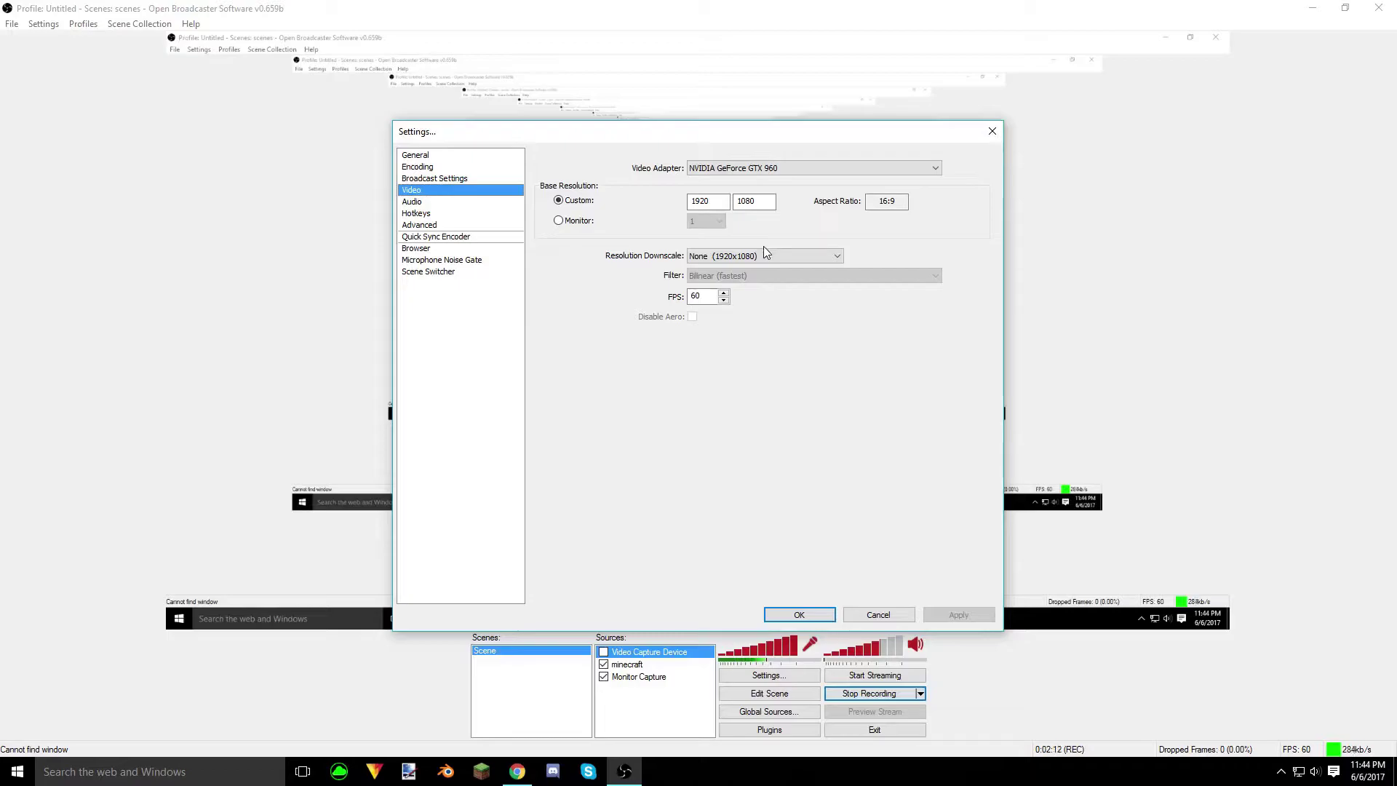
{"action": "left_click", "coordinate": [800, 255]}
{"action": "left_click", "coordinate": [797, 270]}
- Set Desktop Audio to Speakers (Realtek) and the microphone to AT2020USB+ on the Audio page
{"action": "left_click", "coordinate": [411, 202]}
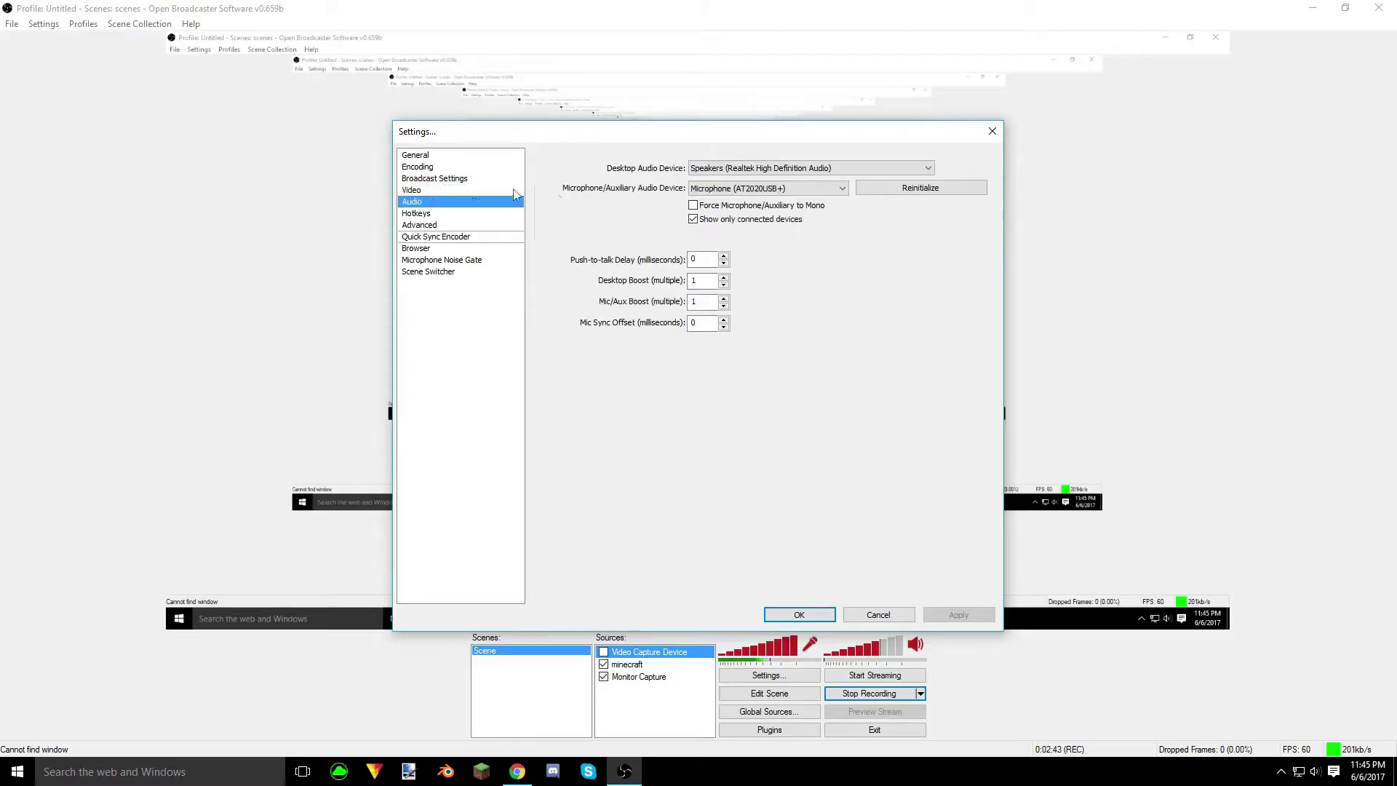
{"action": "left_click", "coordinate": [741, 190]}
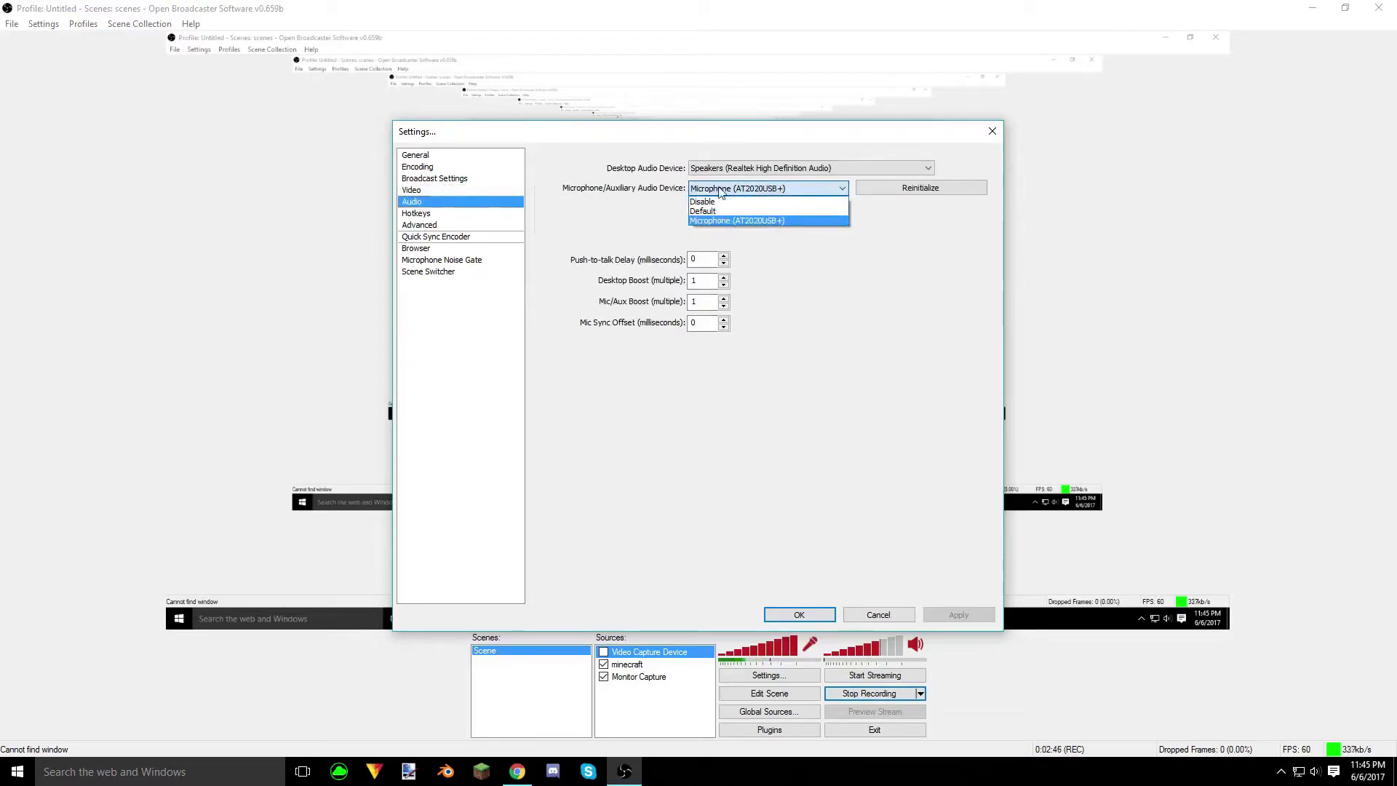
{"action": "left_click", "coordinate": [775, 193]}
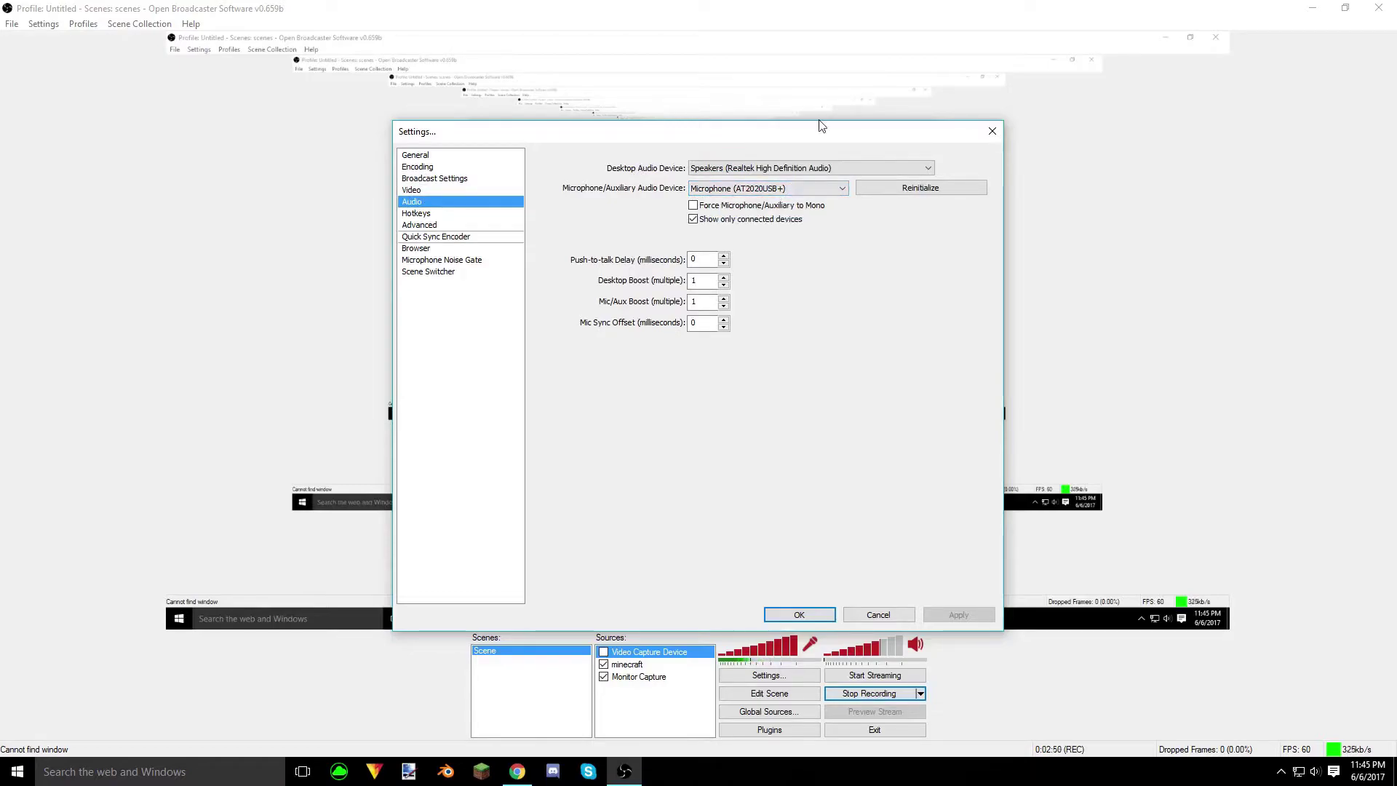
{"action": "left_click", "coordinate": [756, 173]}
{"action": "left_click", "coordinate": [725, 194]}
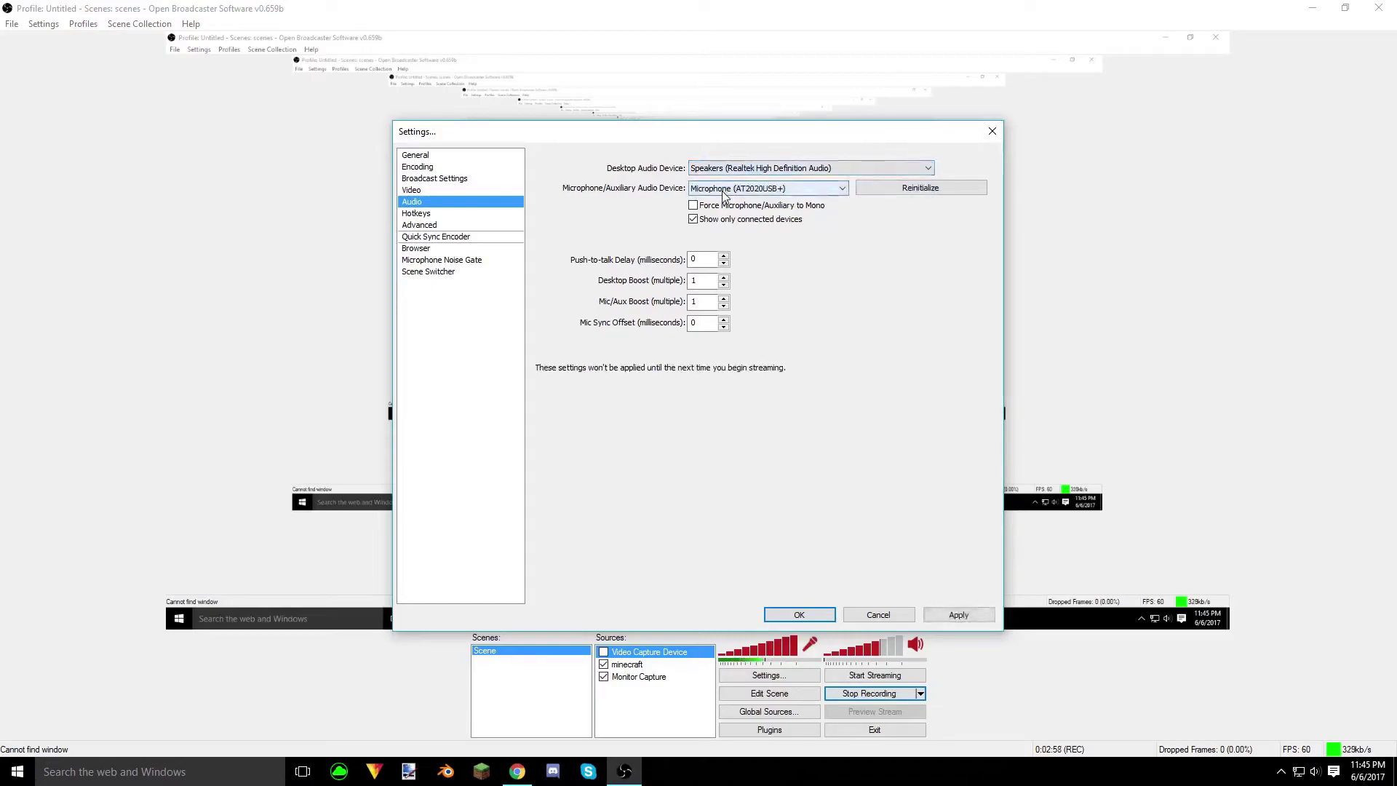
{"action": "left_click", "coordinate": [741, 190]}
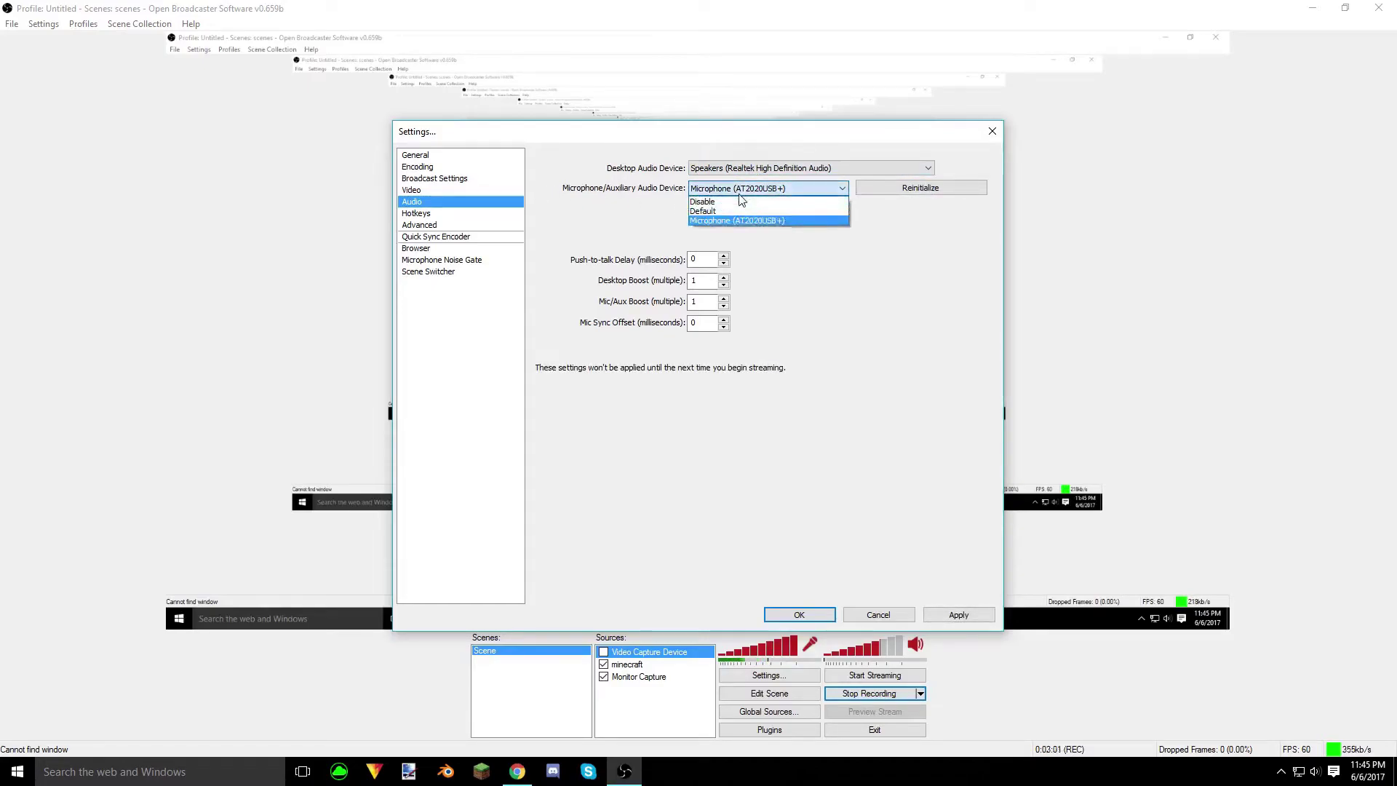
{"action": "left_click", "coordinate": [710, 222]}
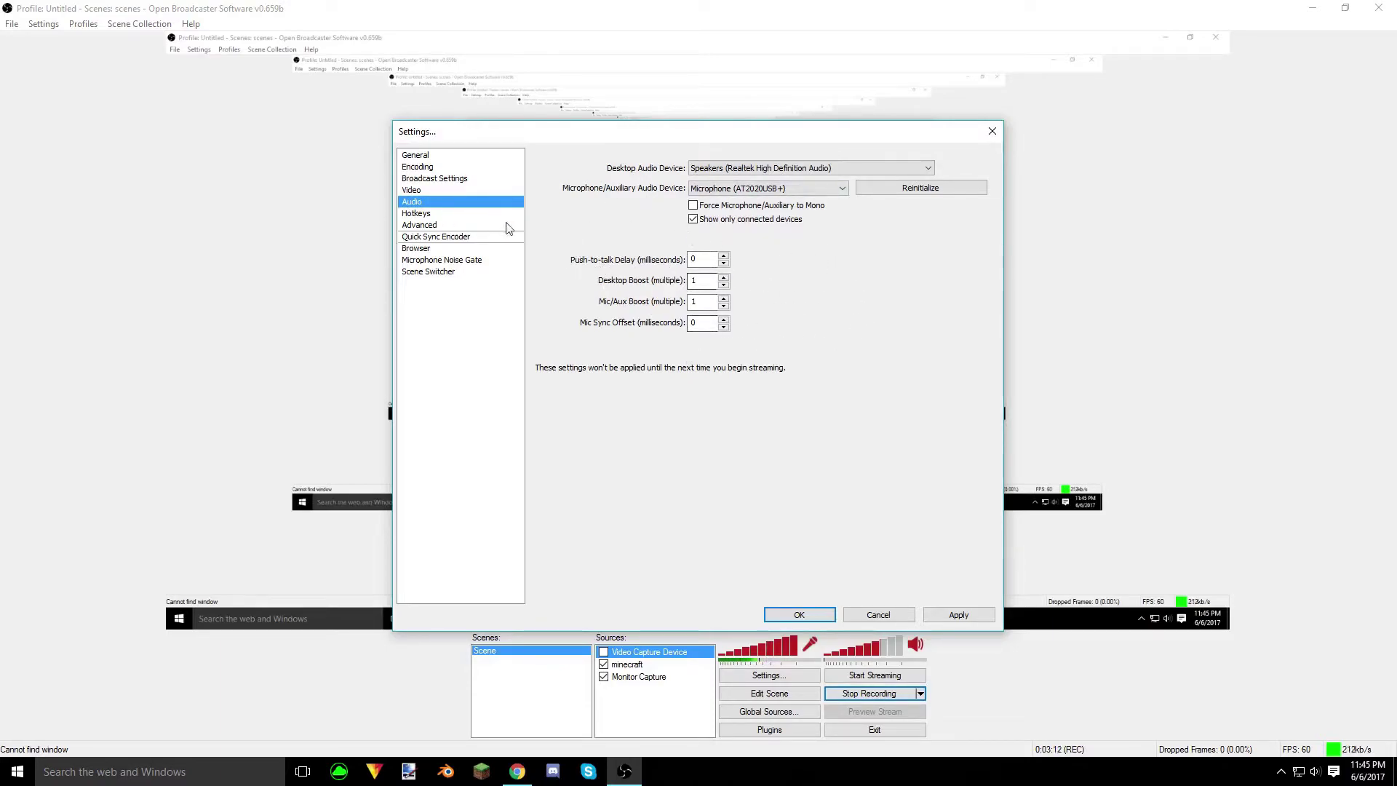
{"action": "left_click", "coordinate": [451, 216]}
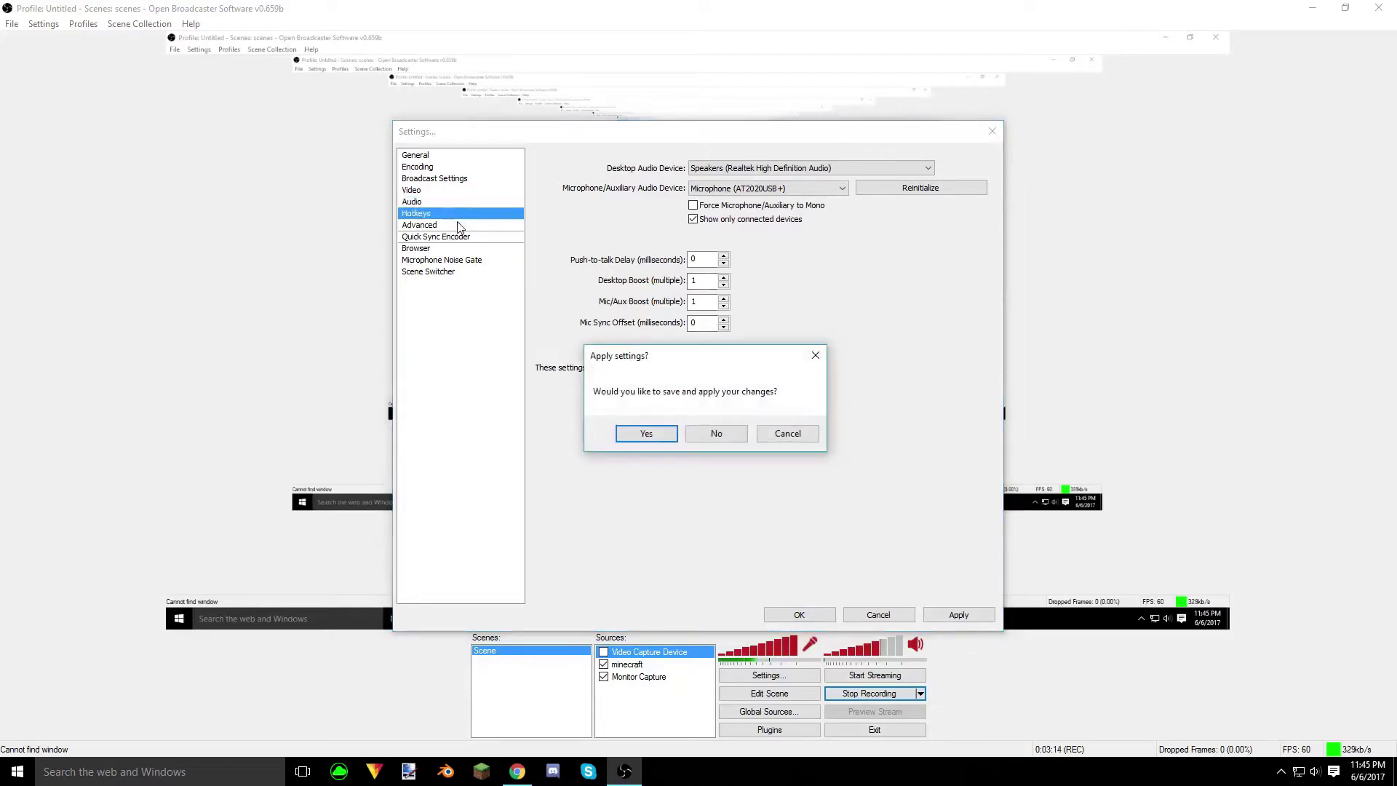
- Save and apply the audio changes, then review the Hotkeys and Advanced pages
{"action": "left_click", "coordinate": [644, 434]}
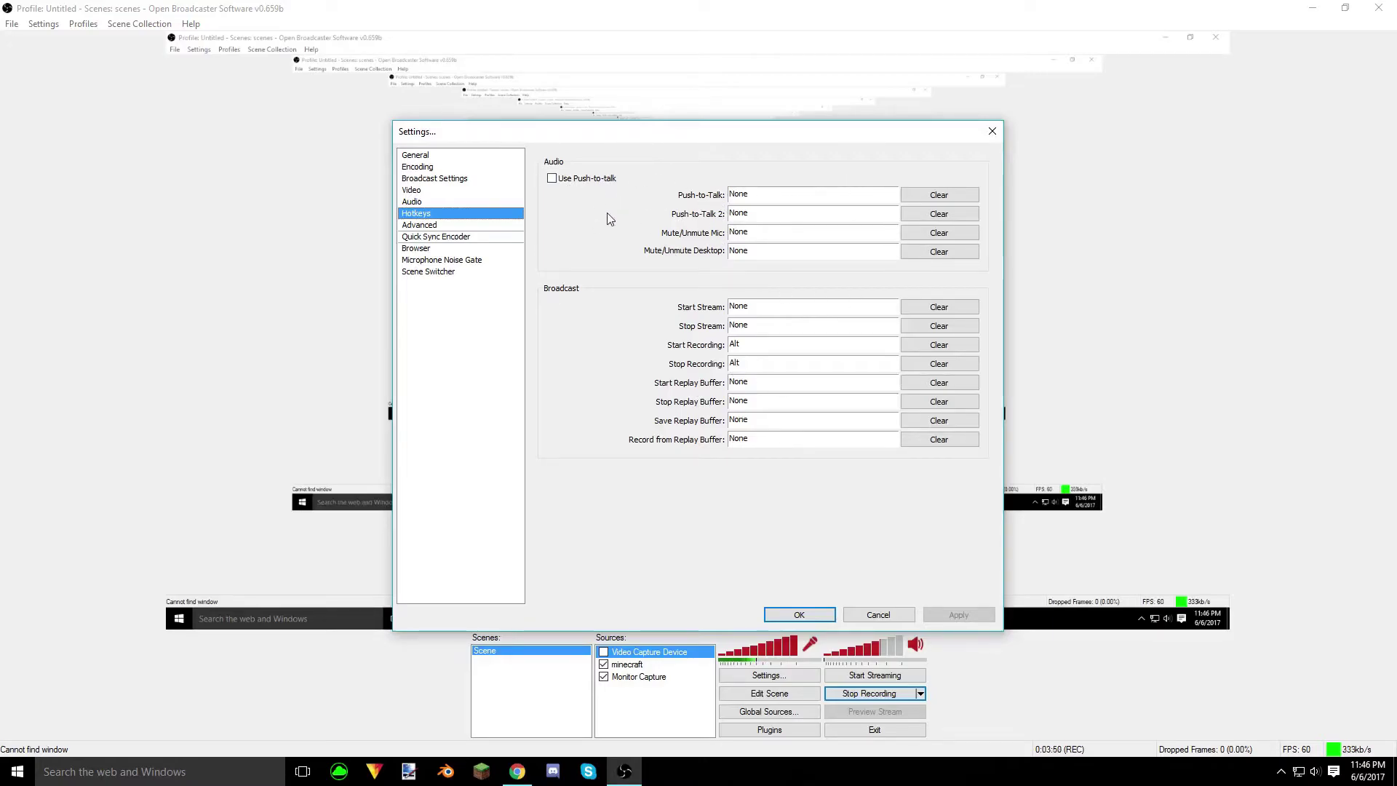
{"action": "left_click", "coordinate": [445, 225]}
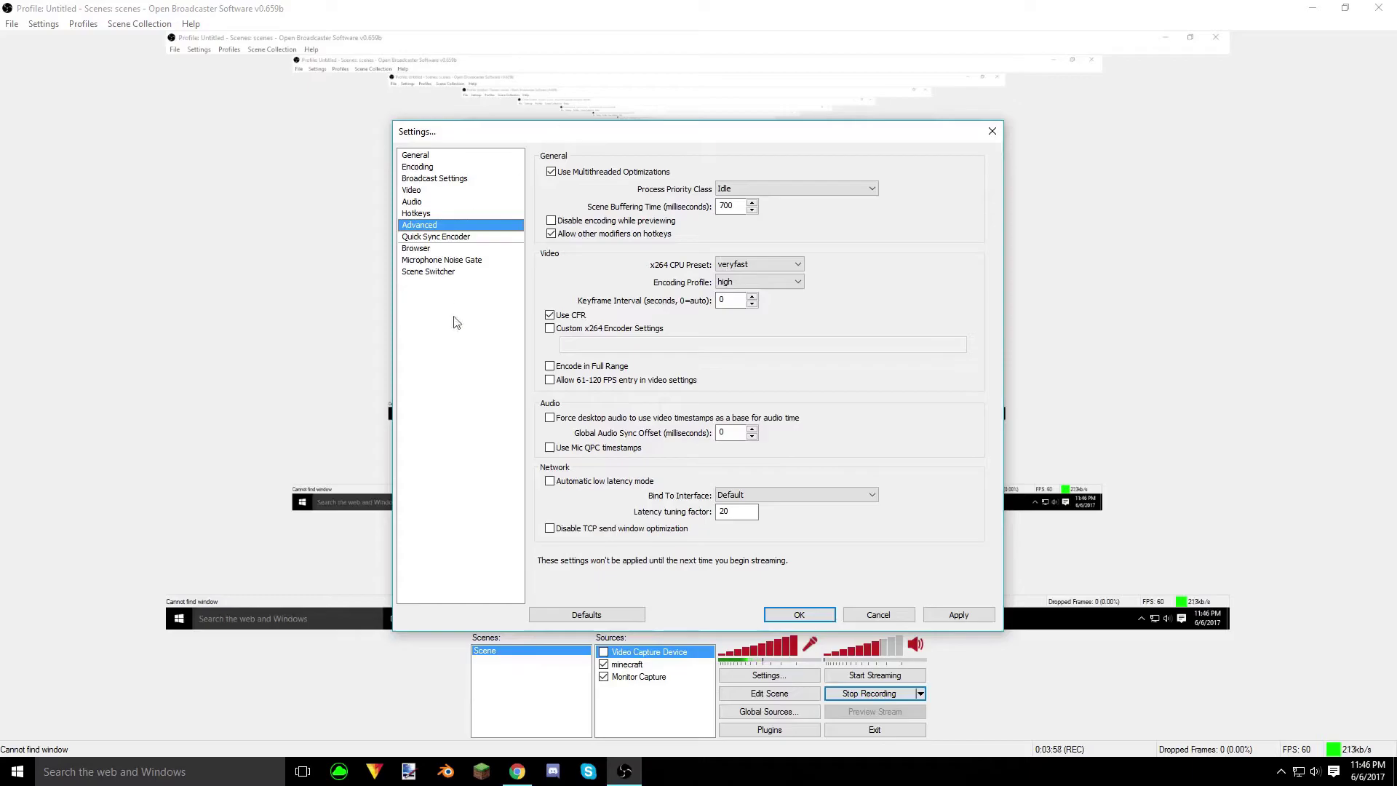
{"action": "left_click", "coordinate": [459, 239]}
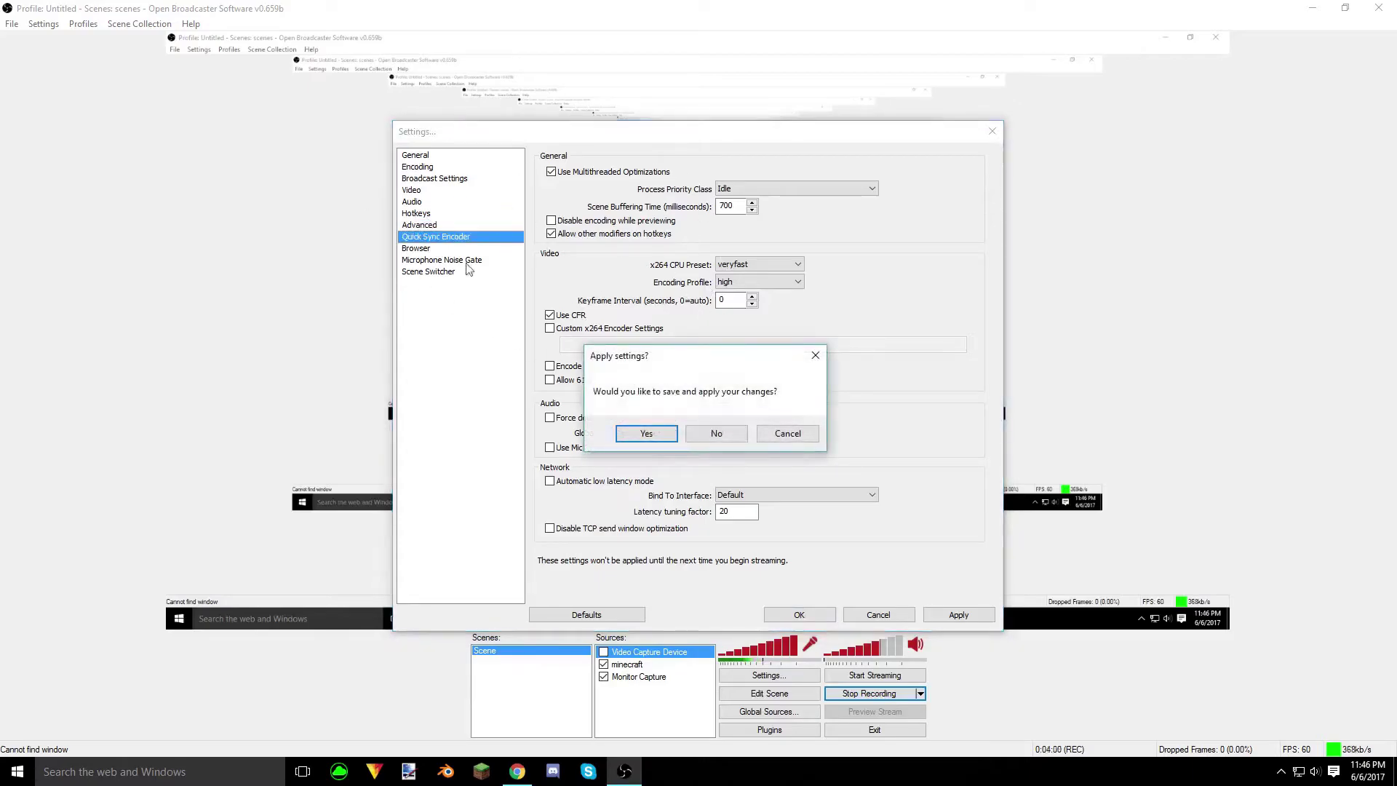
- Discard the Advanced-page changes and raise the microphone noise gate's open threshold
{"action": "left_click", "coordinate": [713, 433]}
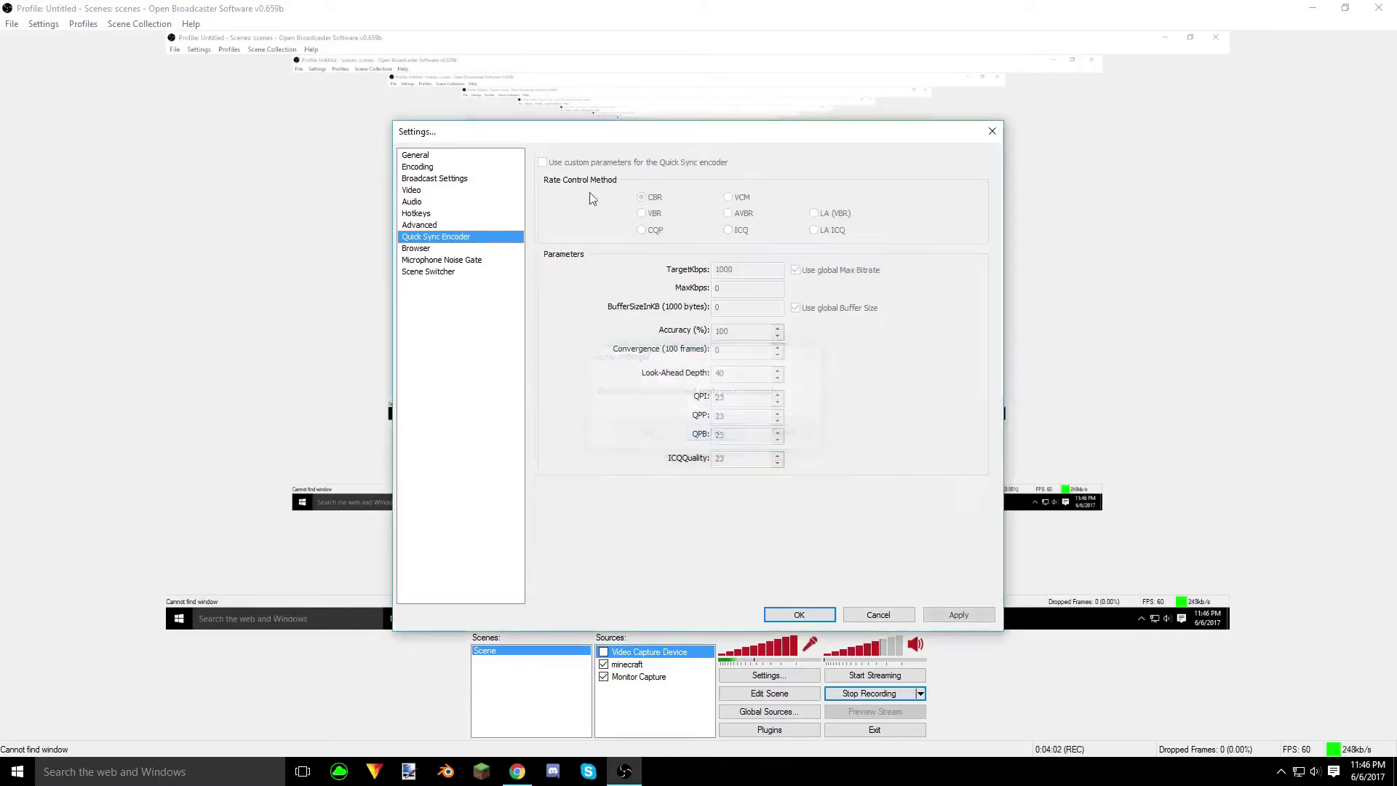
{"action": "left_click", "coordinate": [434, 225]}
{"action": "left_click", "coordinate": [432, 237]}
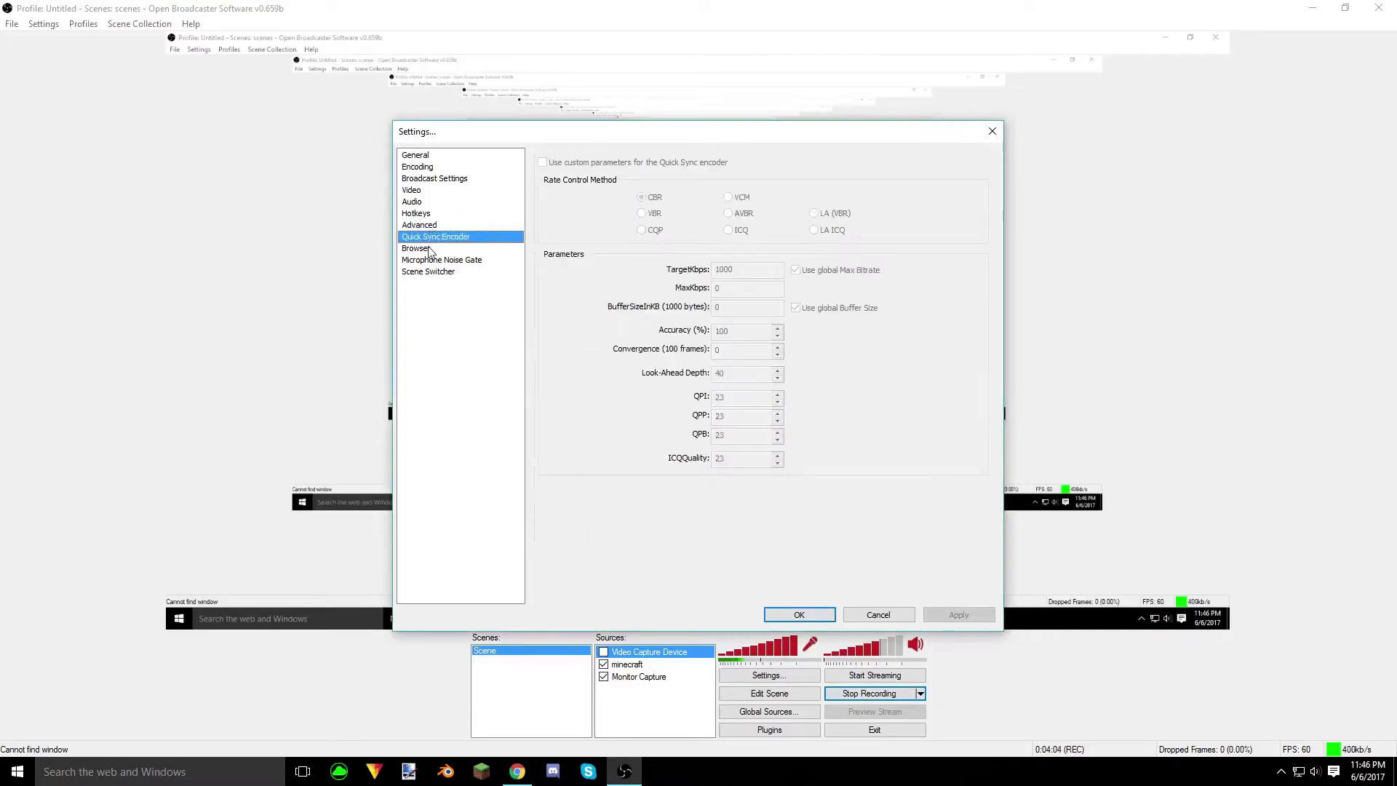
{"action": "left_click", "coordinate": [433, 261]}
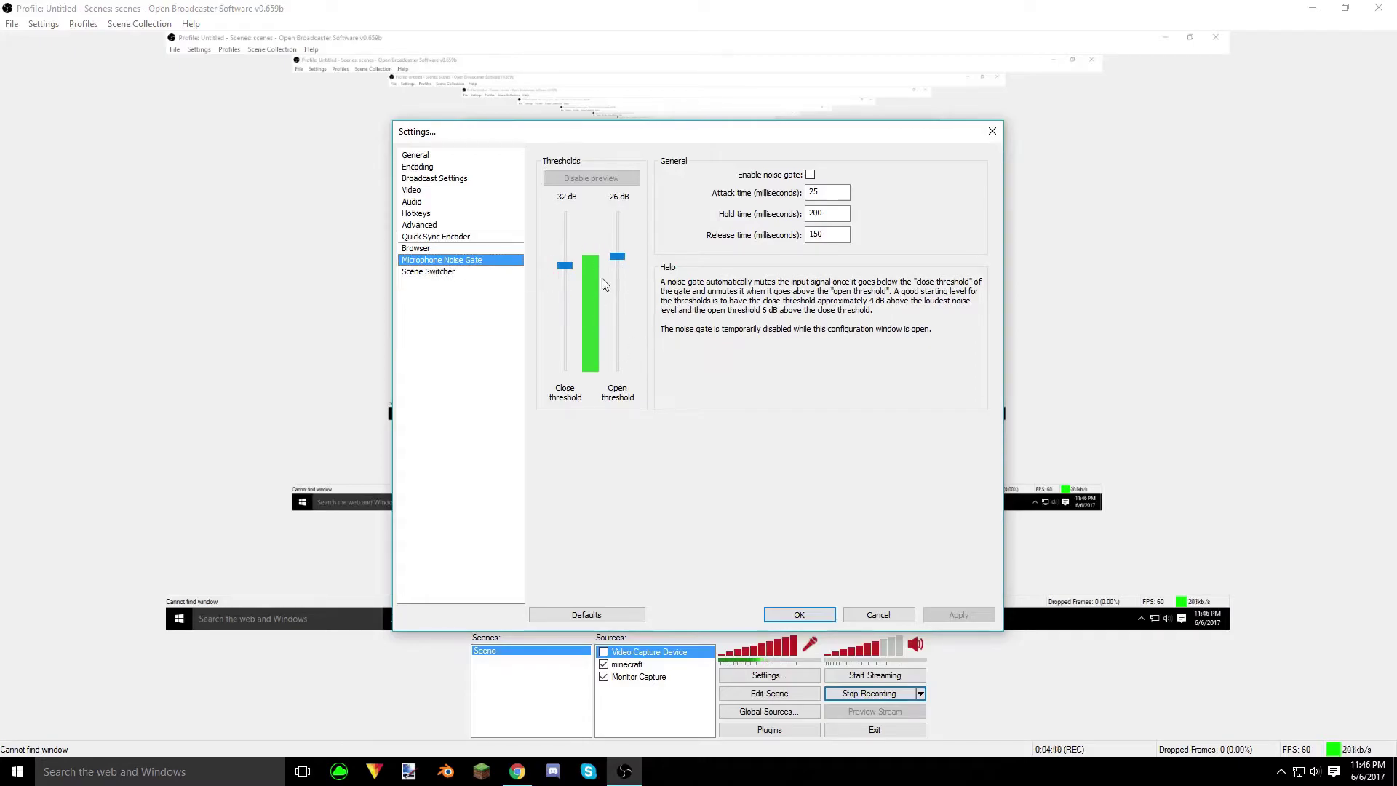
{"action": "mouse_move", "coordinate": [617, 256]}
{"action": "left_mouse_down"}
{"action": "mouse_move", "coordinate": [617, 225]}
{"action": "mouse_move", "coordinate": [618, 292]}
{"action": "mouse_move", "coordinate": [619, 221]}
{"action": "mouse_move", "coordinate": [615, 236]}
{"action": "left_mouse_up"}
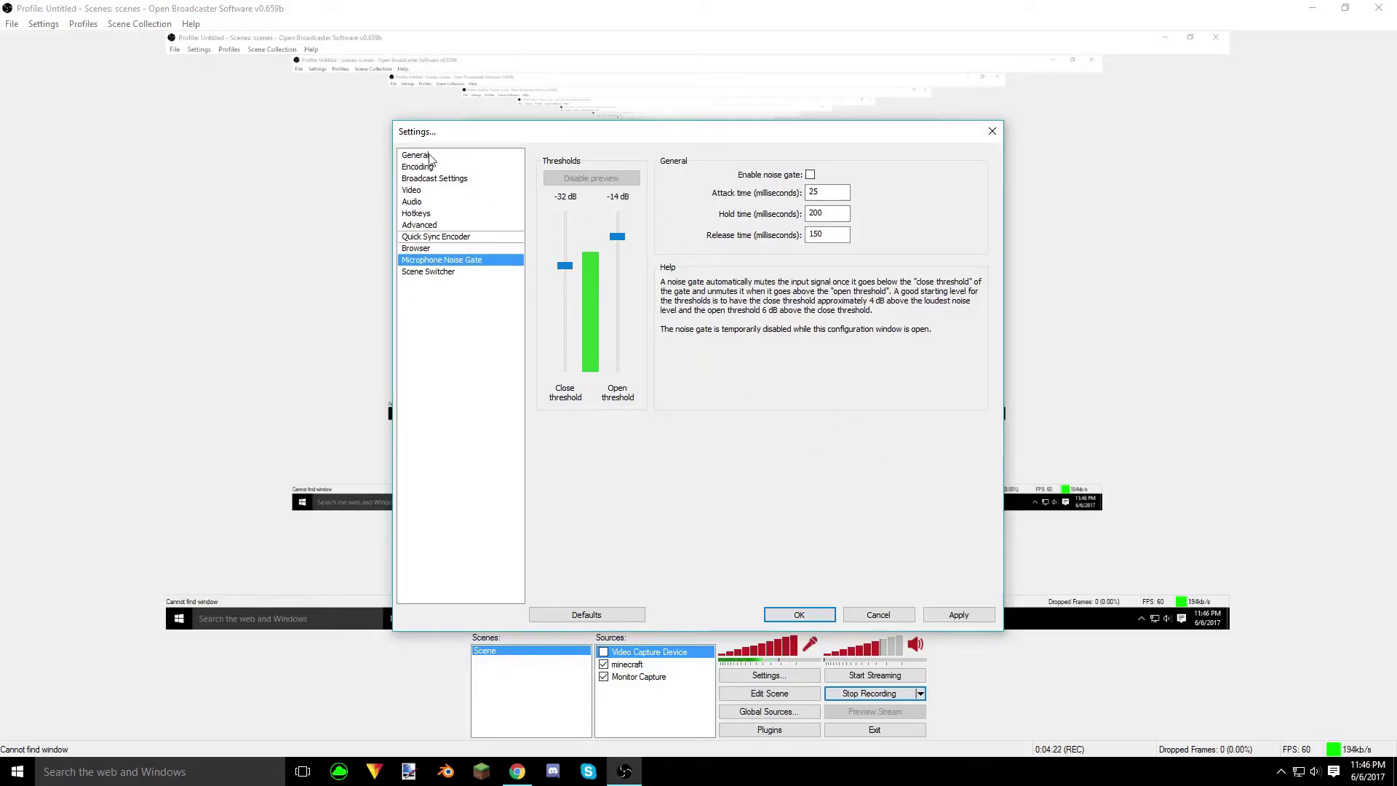
- Discard the noise gate change, browse Encoding, Video and Audio, and close Settings with OK
{"action": "left_click", "coordinate": [431, 167]}
{"action": "left_click", "coordinate": [714, 433]}
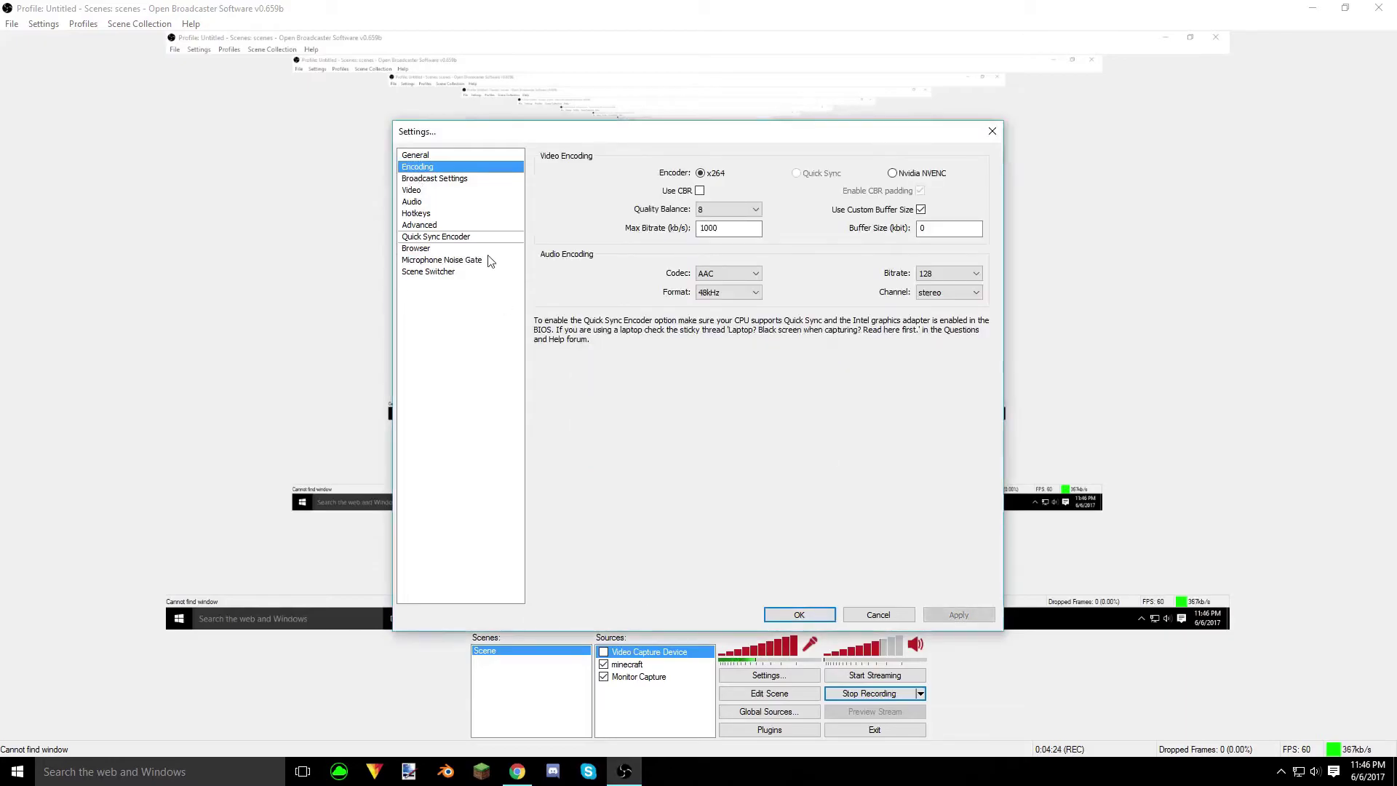
{"action": "left_click", "coordinate": [412, 190]}
{"action": "left_click", "coordinate": [434, 167]}
{"action": "left_click", "coordinate": [412, 191]}
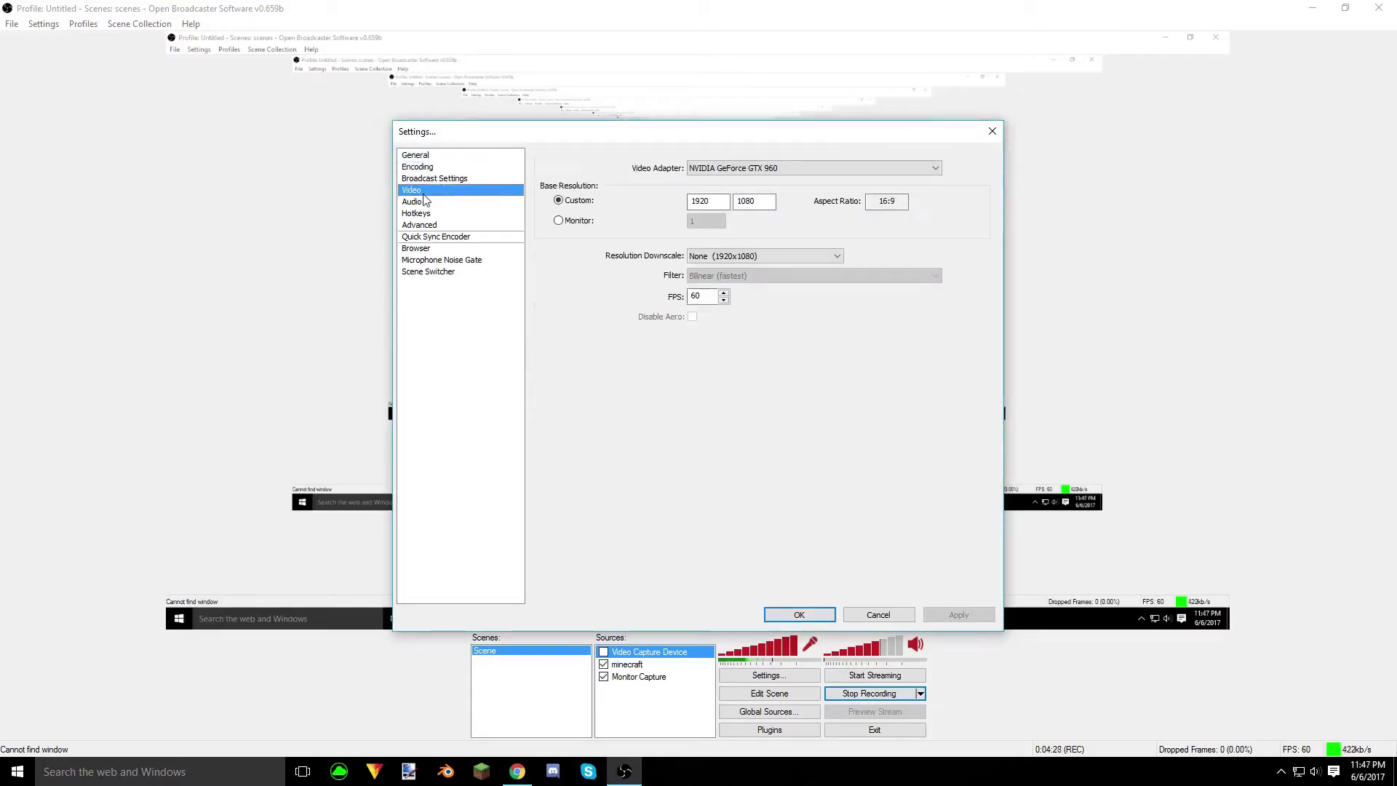
{"action": "left_click", "coordinate": [433, 168]}
{"action": "left_click", "coordinate": [433, 169]}
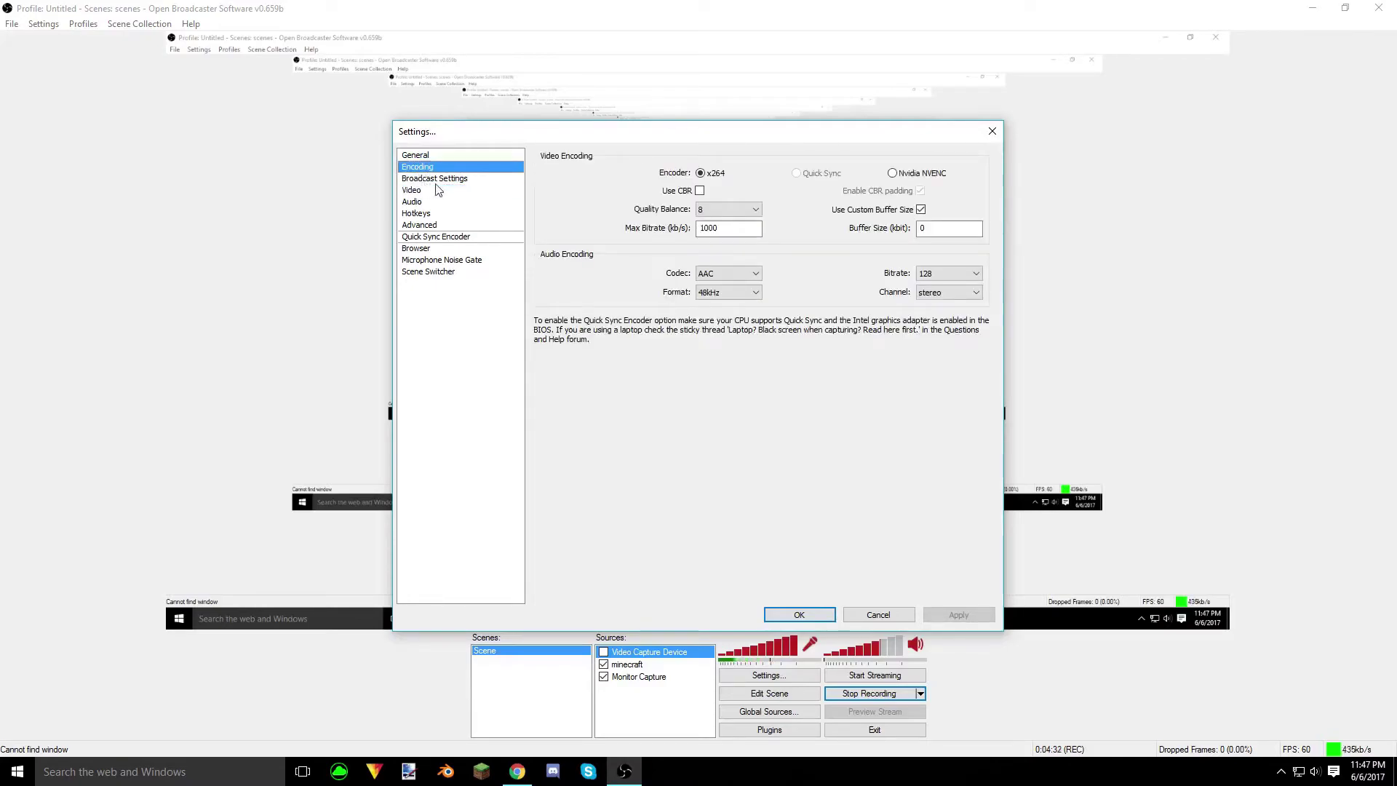
{"action": "left_click", "coordinate": [446, 203]}
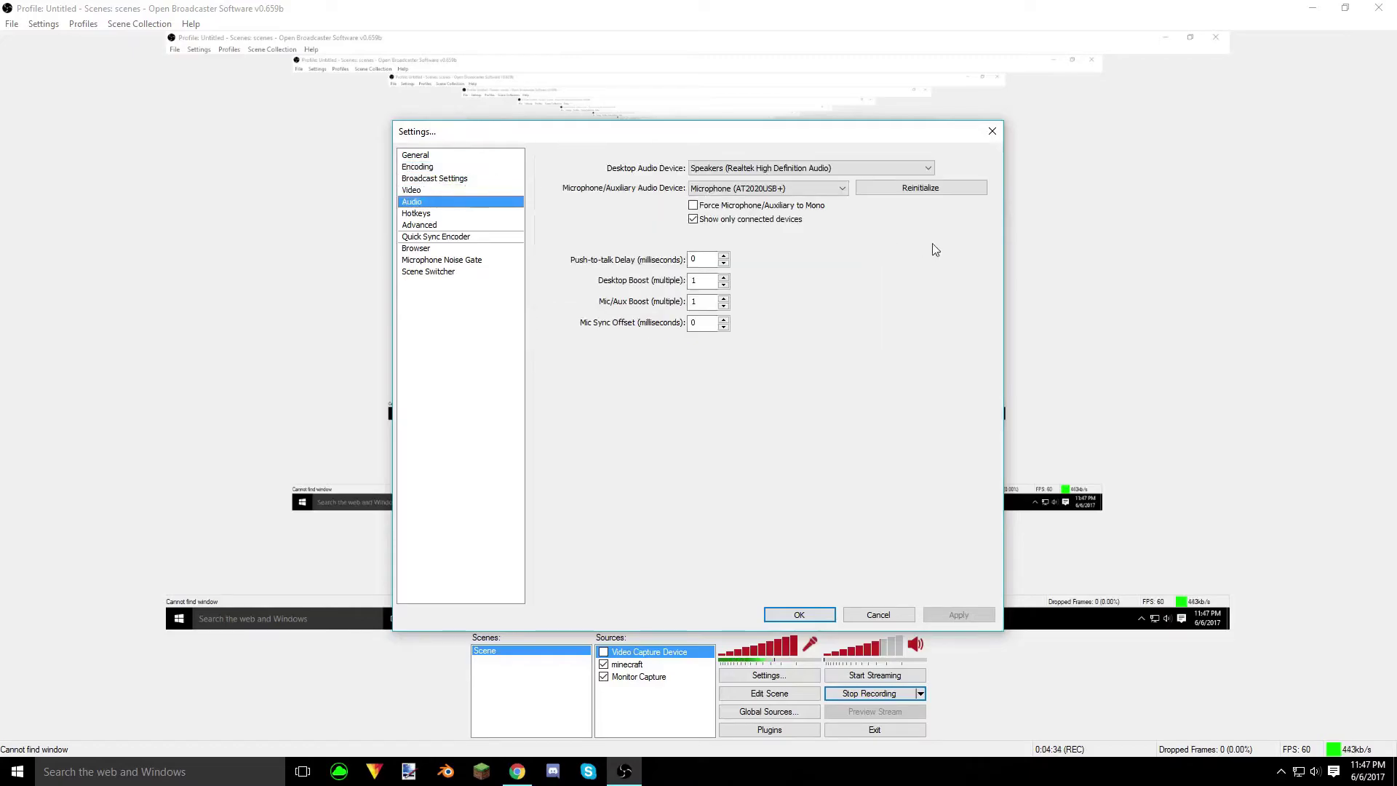
{"action": "left_click", "coordinate": [800, 613]}
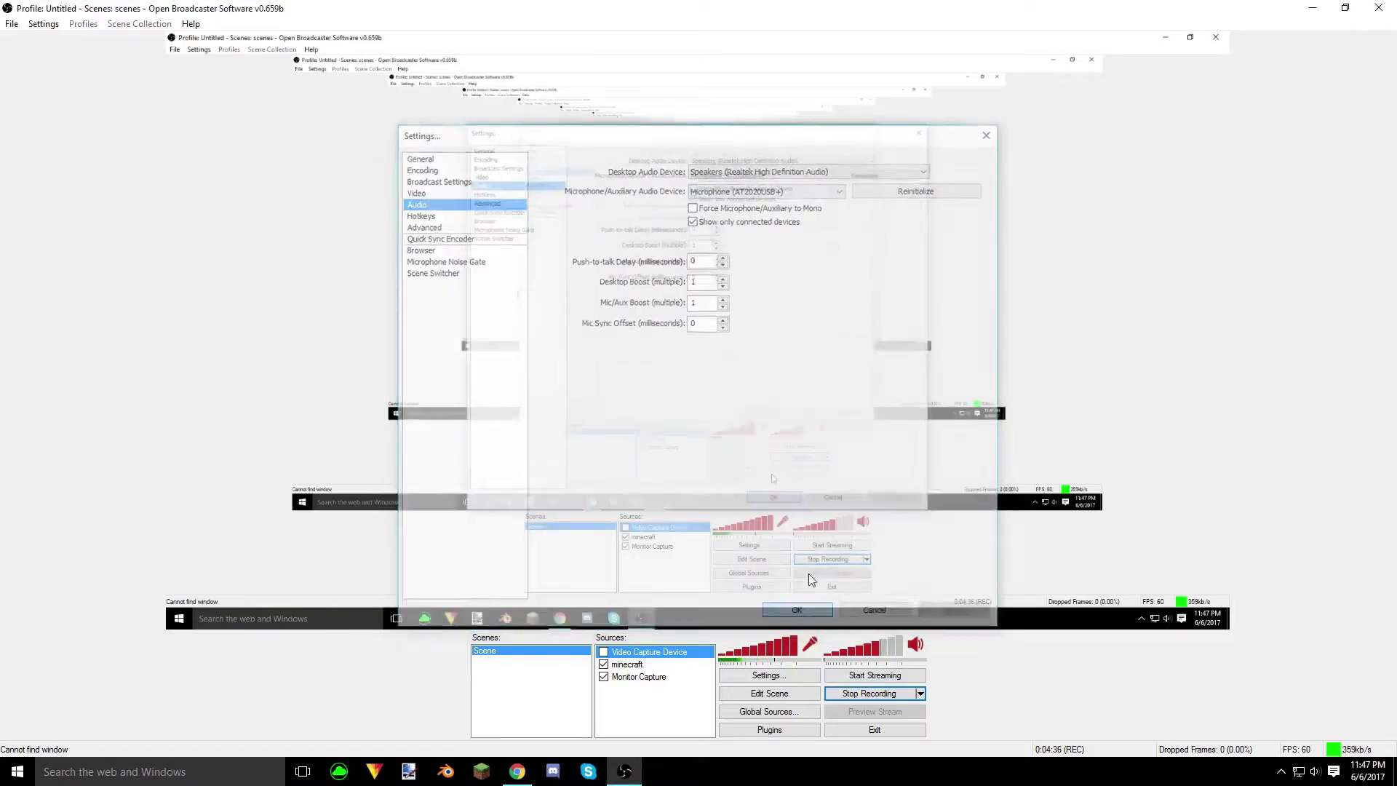
{"action": "right_click", "coordinate": [633, 698]}
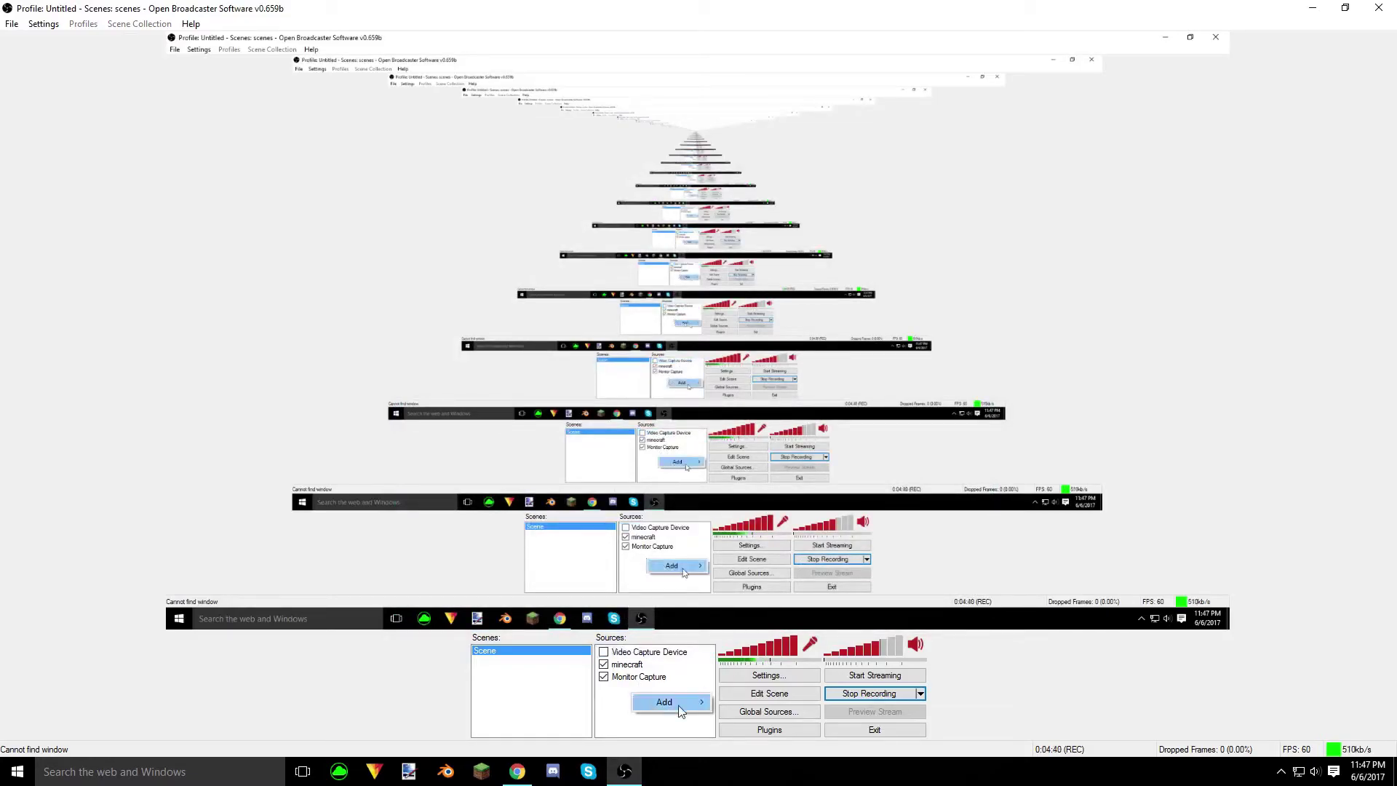
{"action": "mouse_move", "coordinate": [666, 701]}
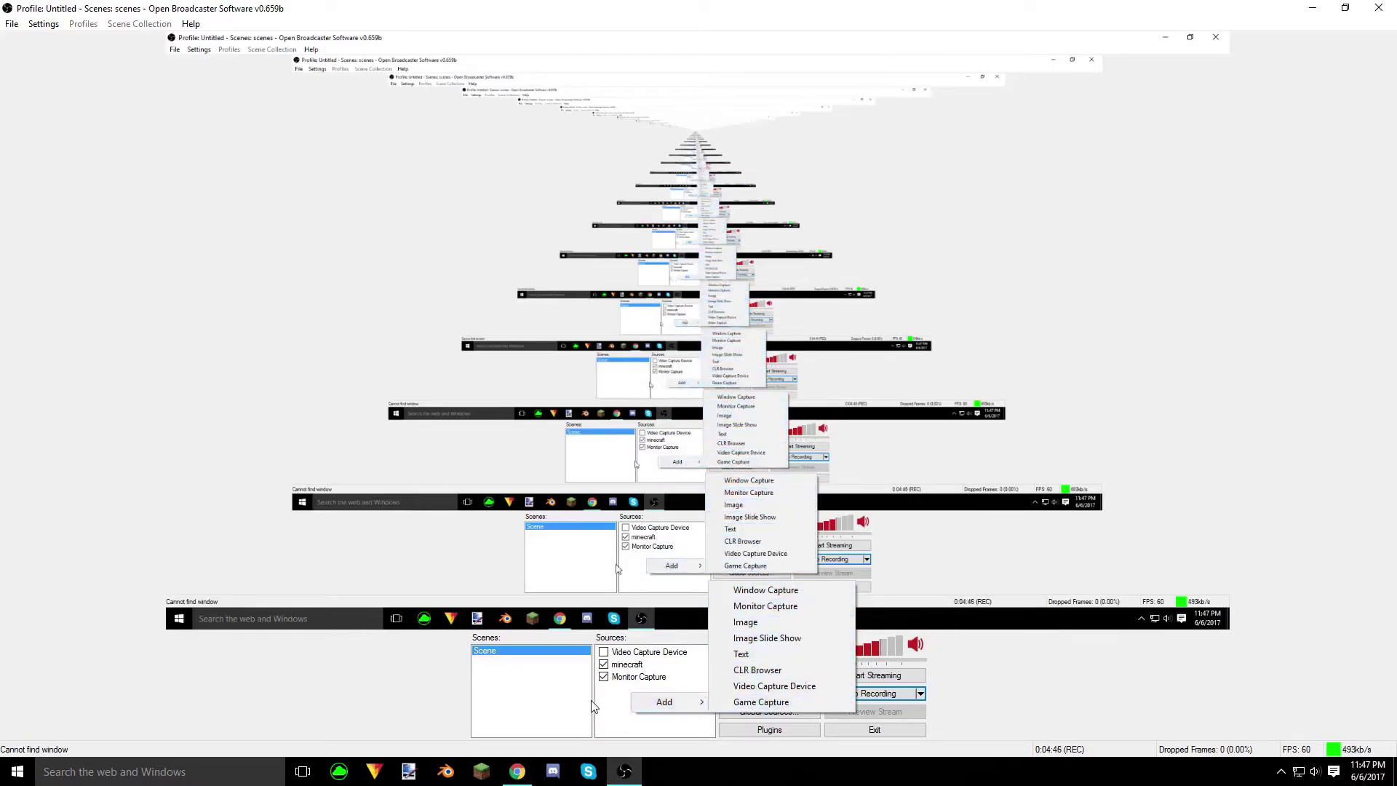
{"action": "left_click", "coordinate": [565, 717]}
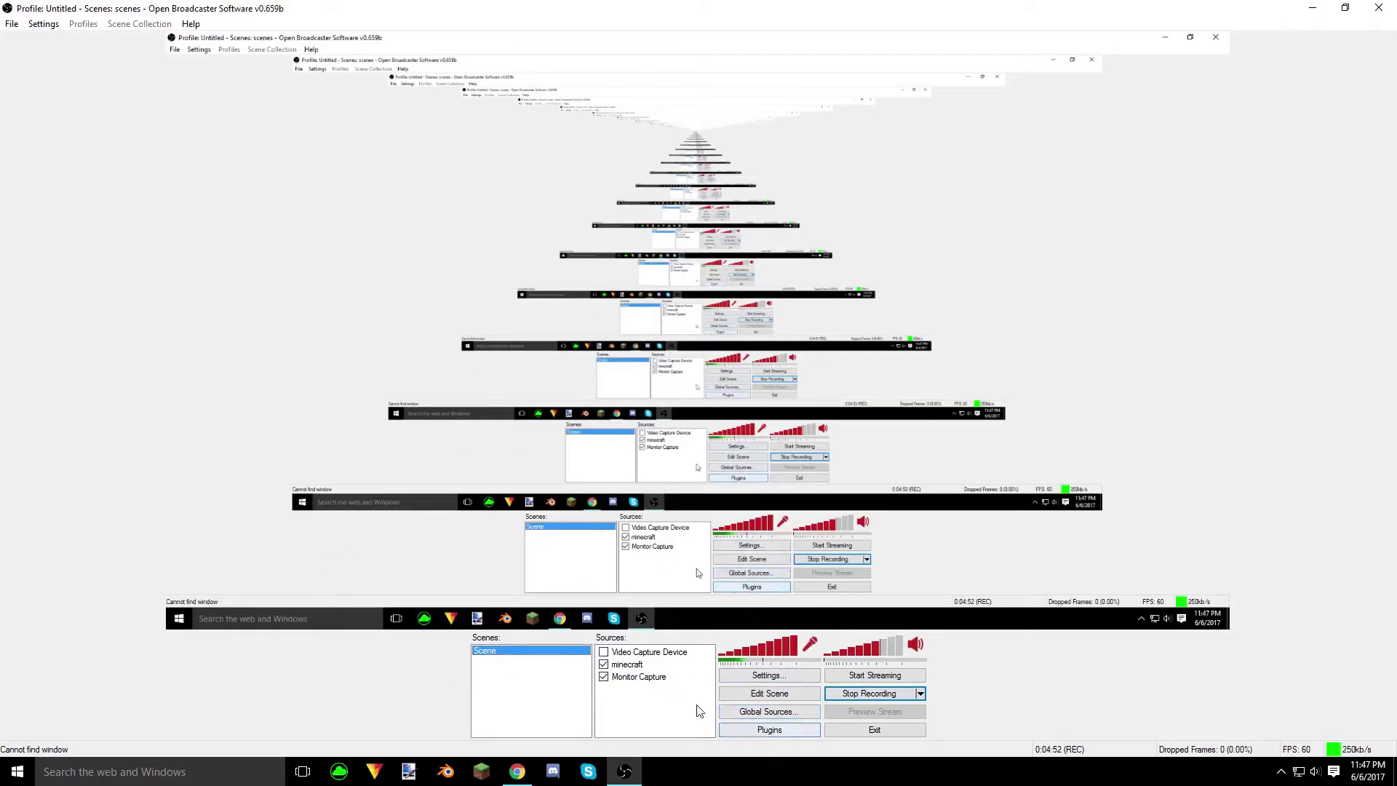
{"action": "left_click", "coordinate": [648, 657]}
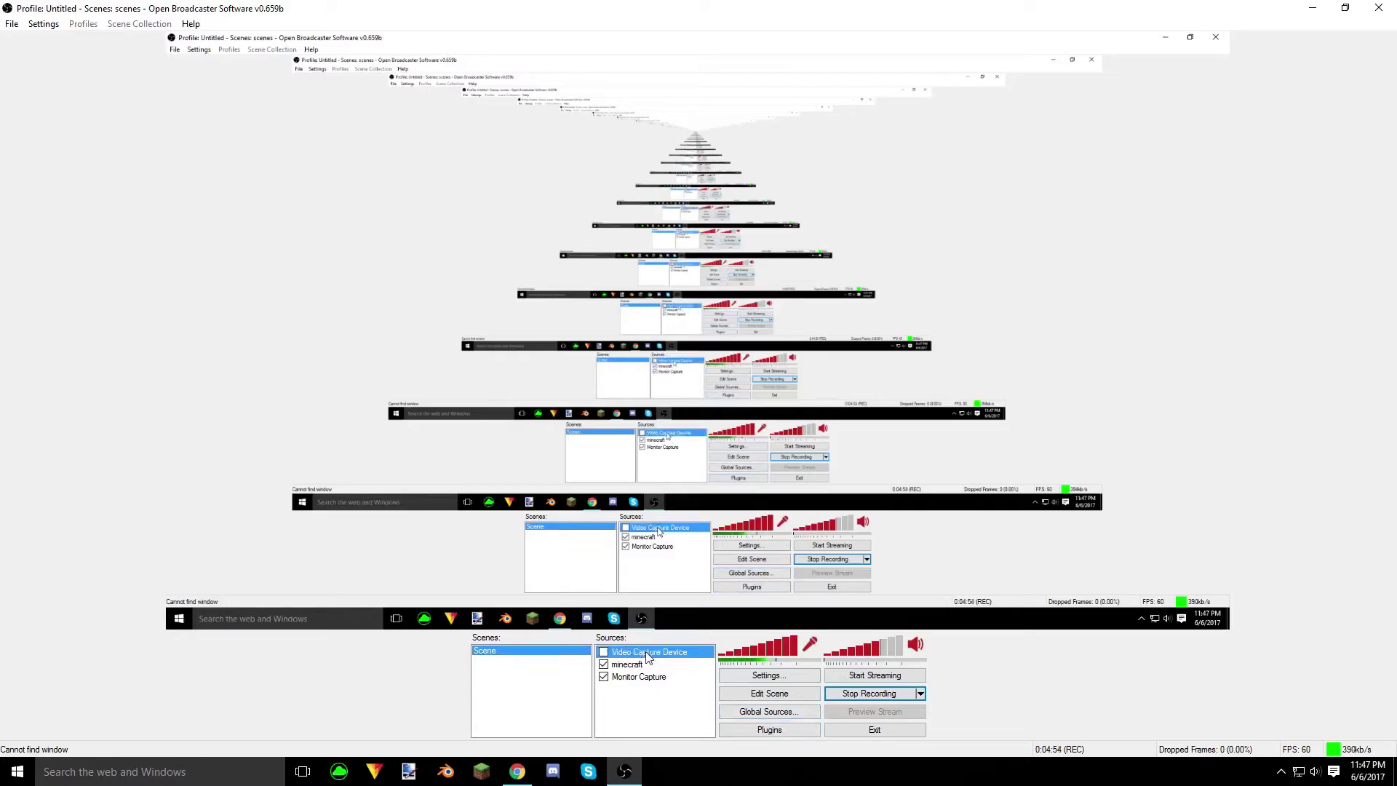
{"action": "double_click", "coordinate": [646, 655]}
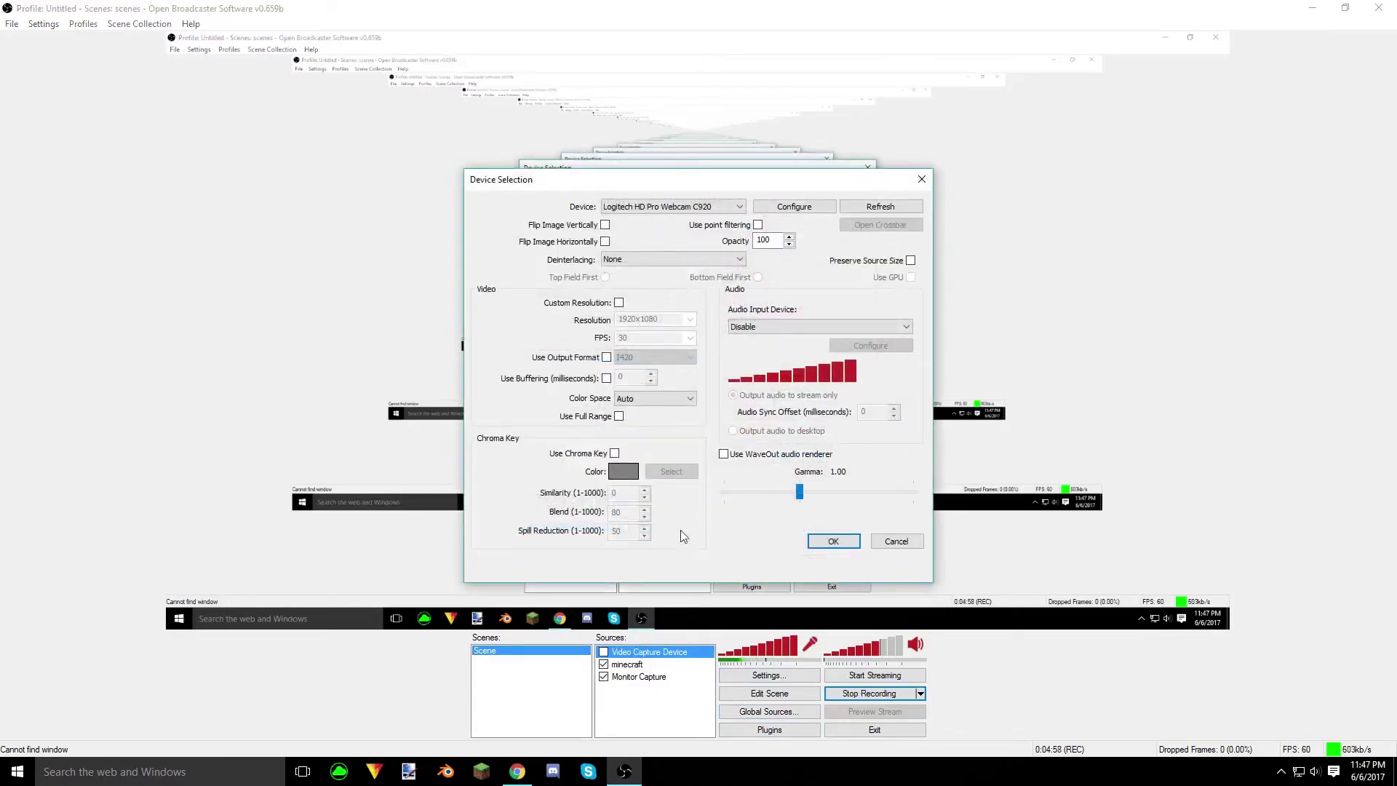
{"action": "left_click", "coordinate": [833, 542]}
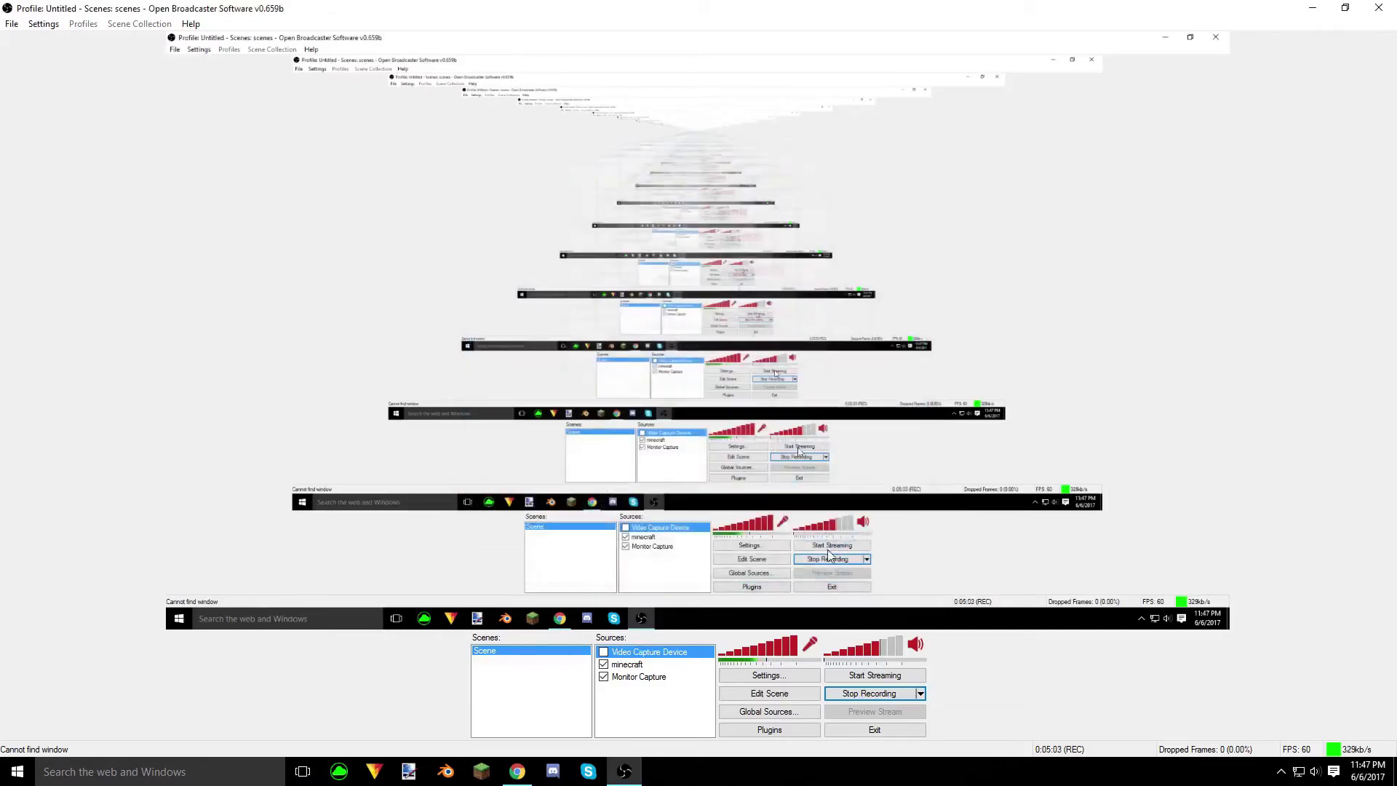
{"action": "double_click", "coordinate": [650, 667]}
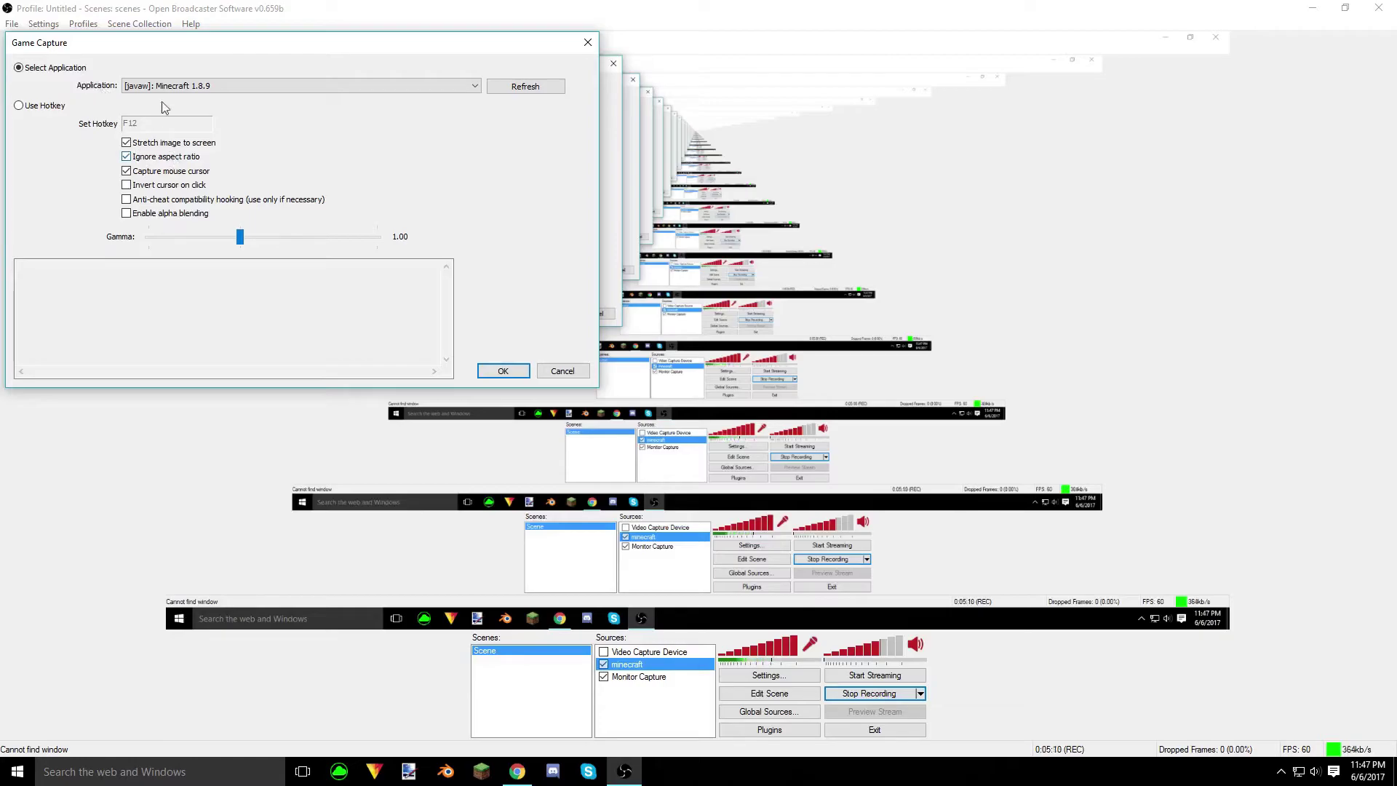
- Review the minecraft source's Game Capture properties twice, then show the Sources Add menu
{"action": "left_click_drag", "start_coordinate": [211, 40], "coordinate": [603, 181]}
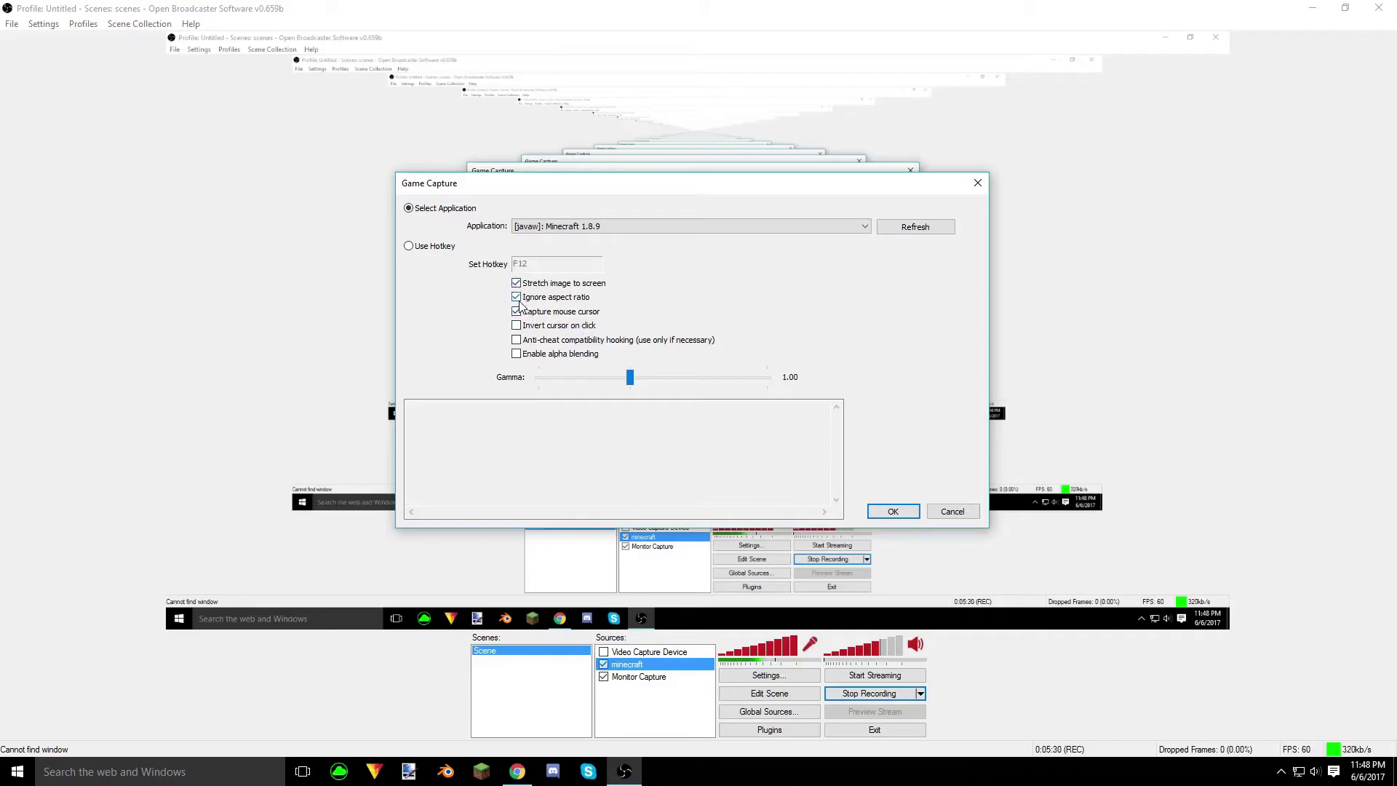
{"action": "left_click", "coordinate": [912, 512]}
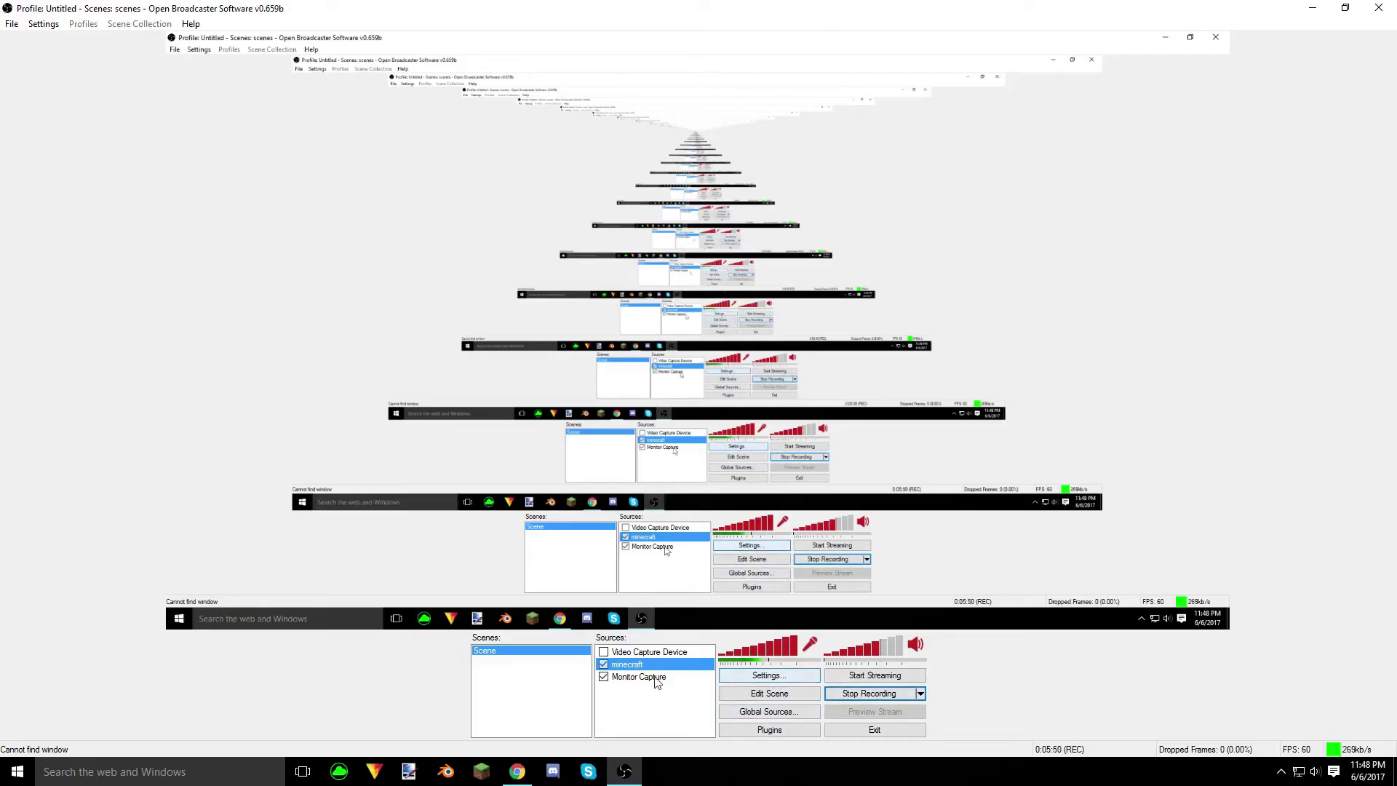
{"action": "double_click", "coordinate": [637, 664]}
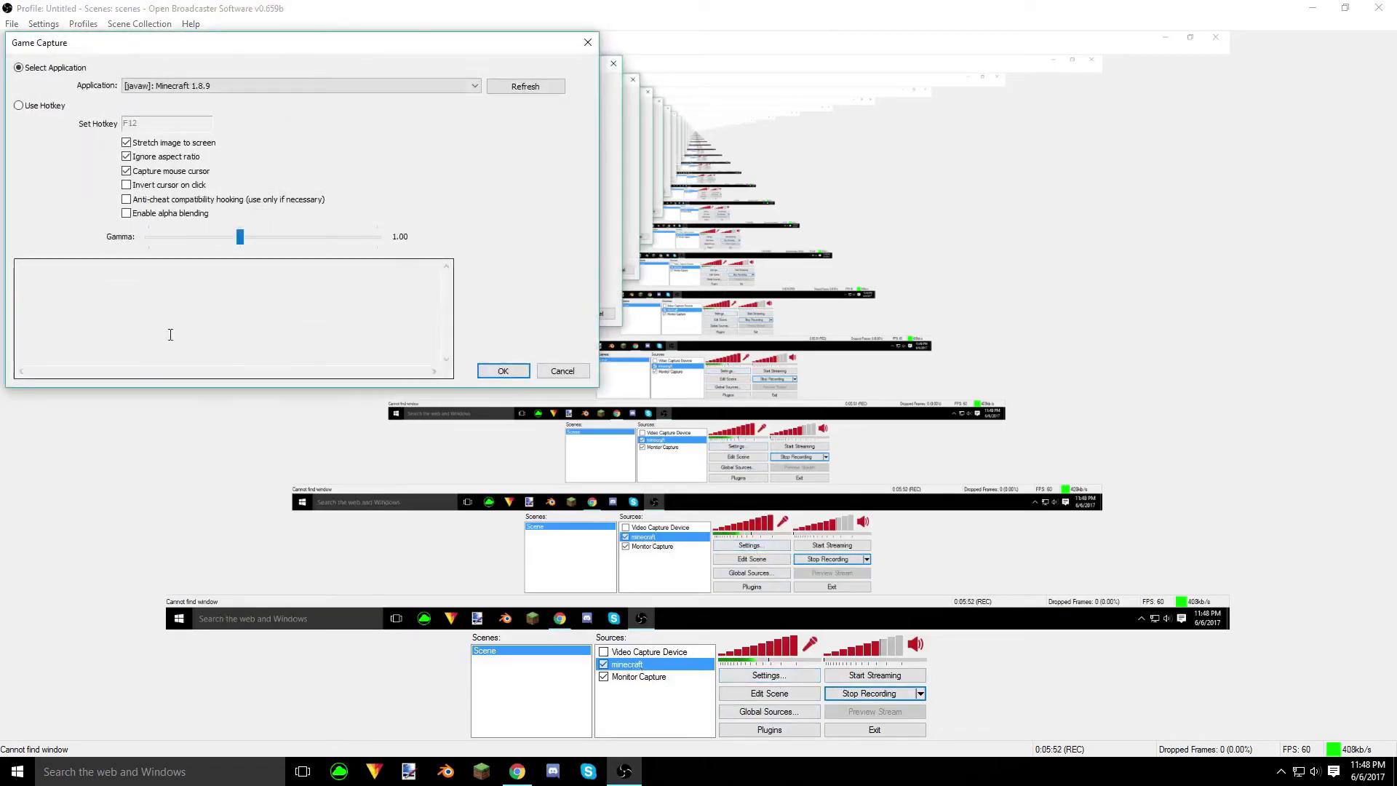
{"action": "left_click_drag", "start_coordinate": [243, 45], "coordinate": [564, 101]}
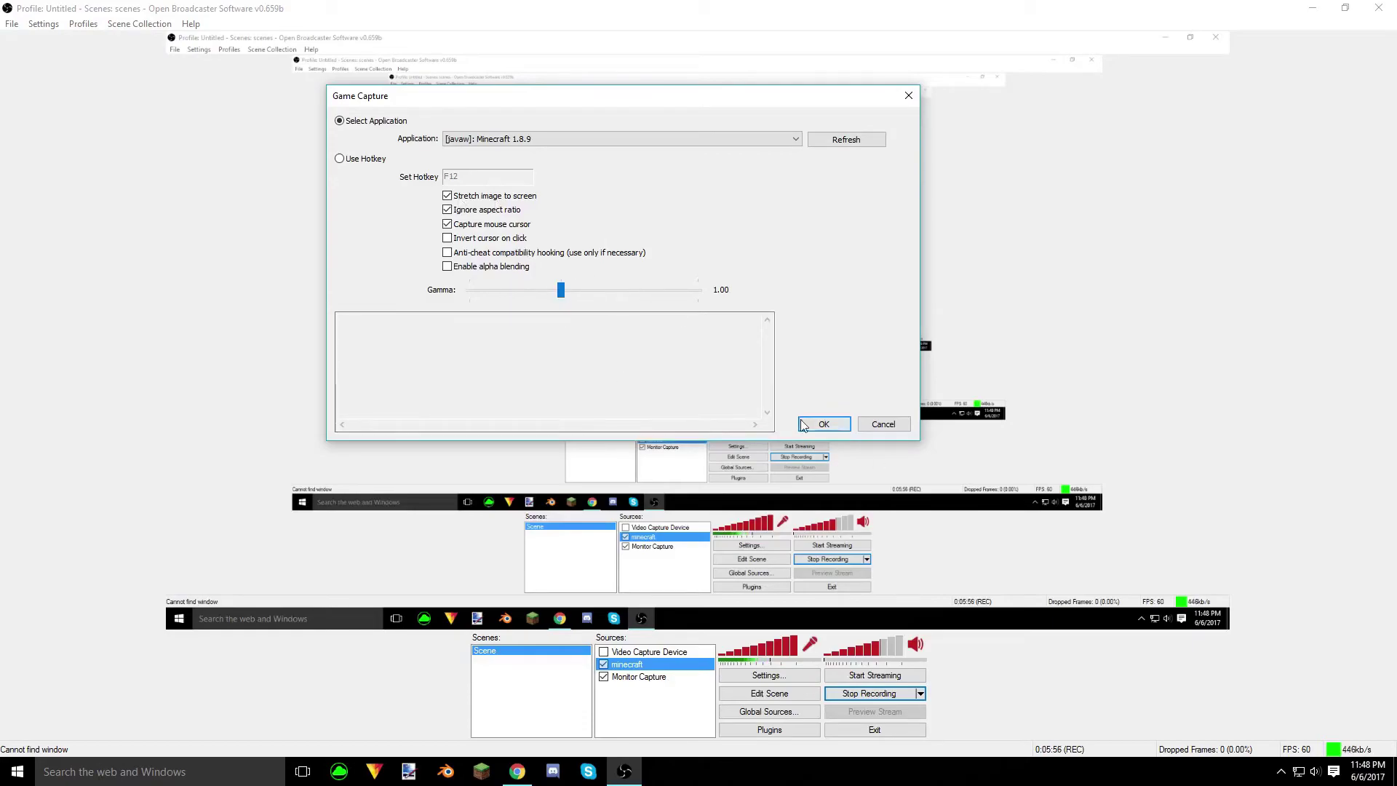
{"action": "left_click", "coordinate": [830, 427]}
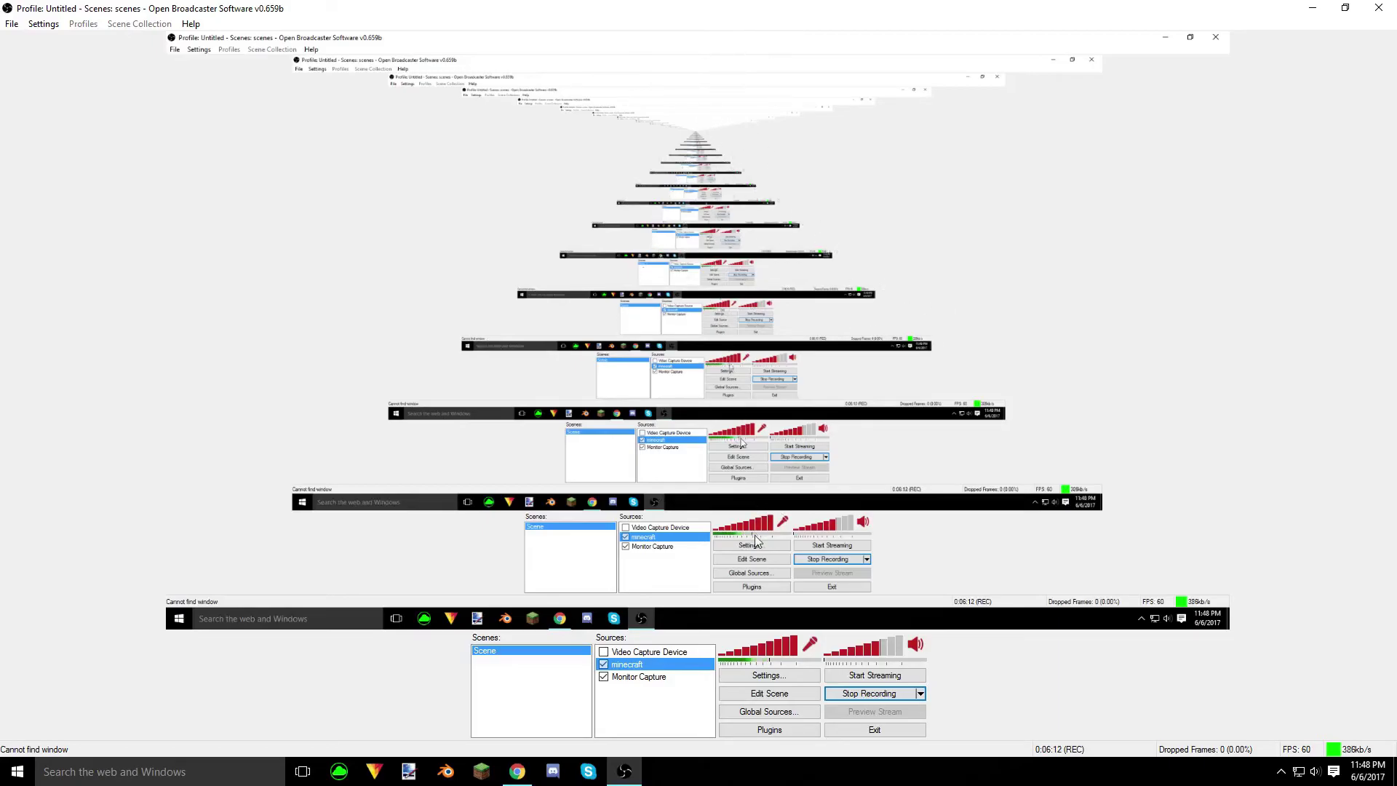
{"action": "right_click", "coordinate": [671, 711]}
{"action": "mouse_move", "coordinate": [691, 719]}
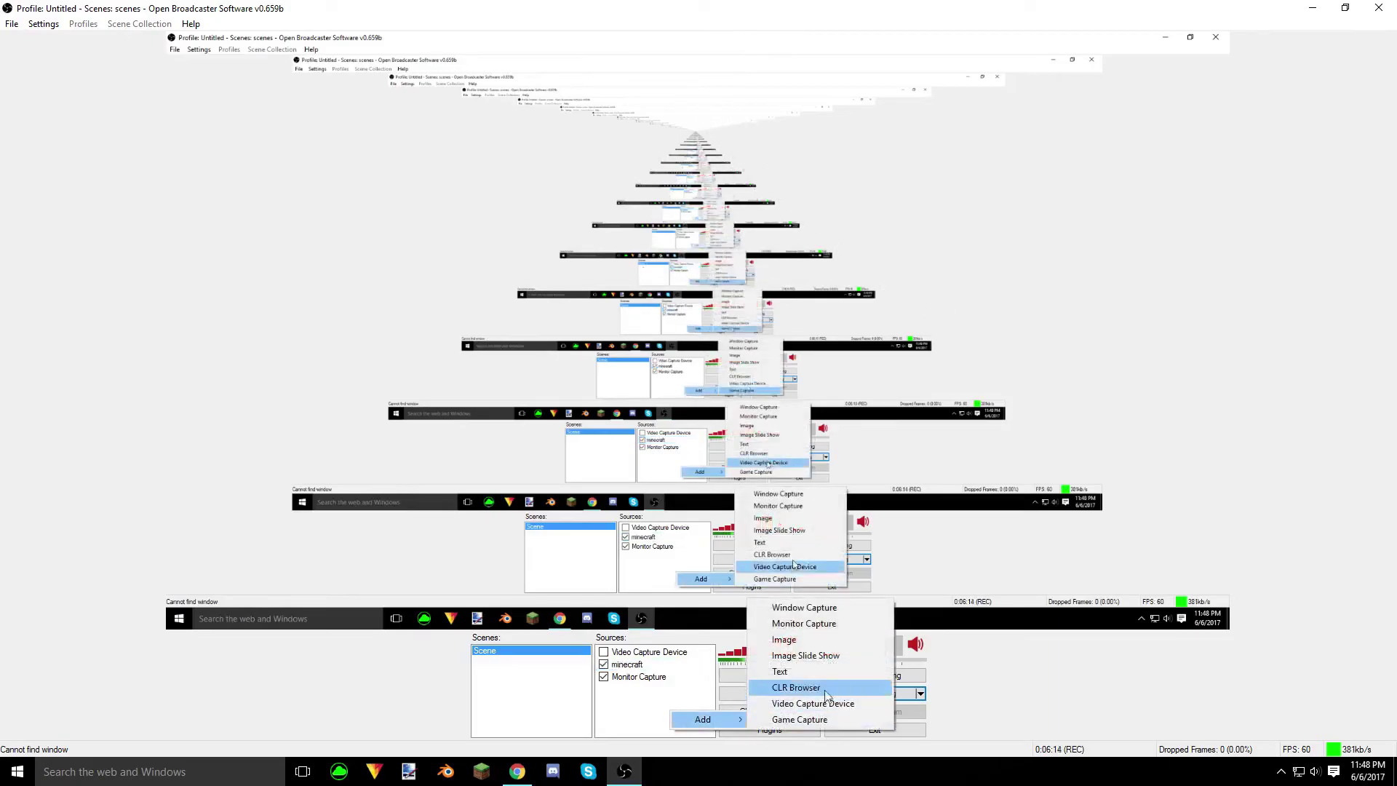